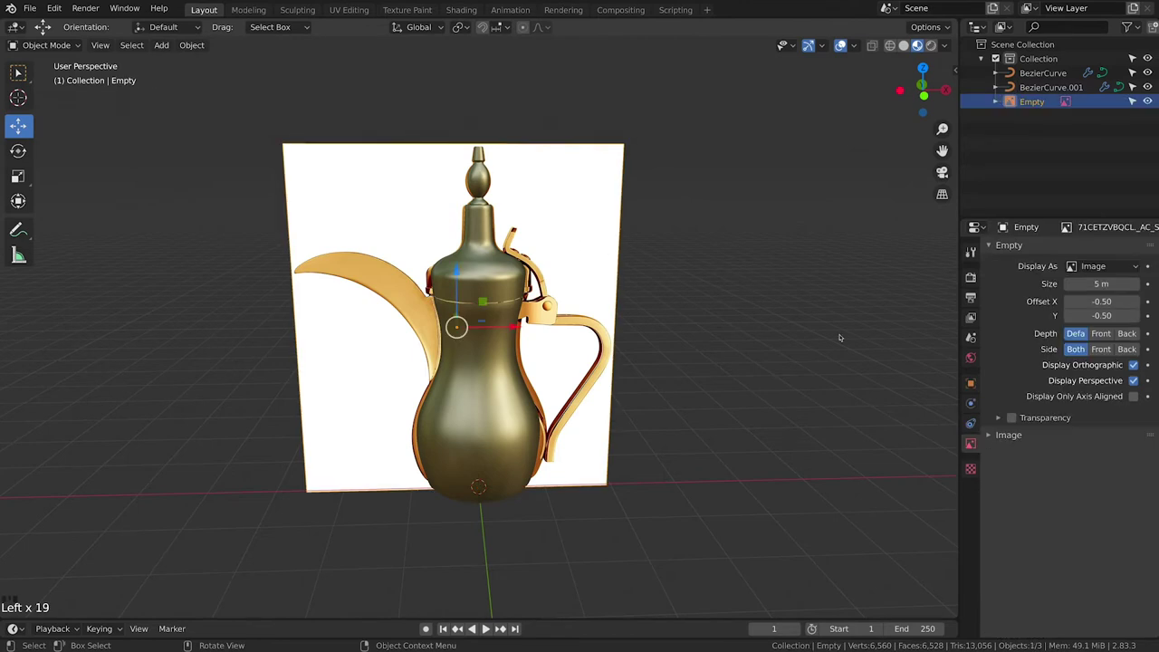
# Enable transparency on the coffee pot reference image and lower its opacity to about 0.126
pyautogui.click(1004, 419)
pyautogui.click(1011, 418)
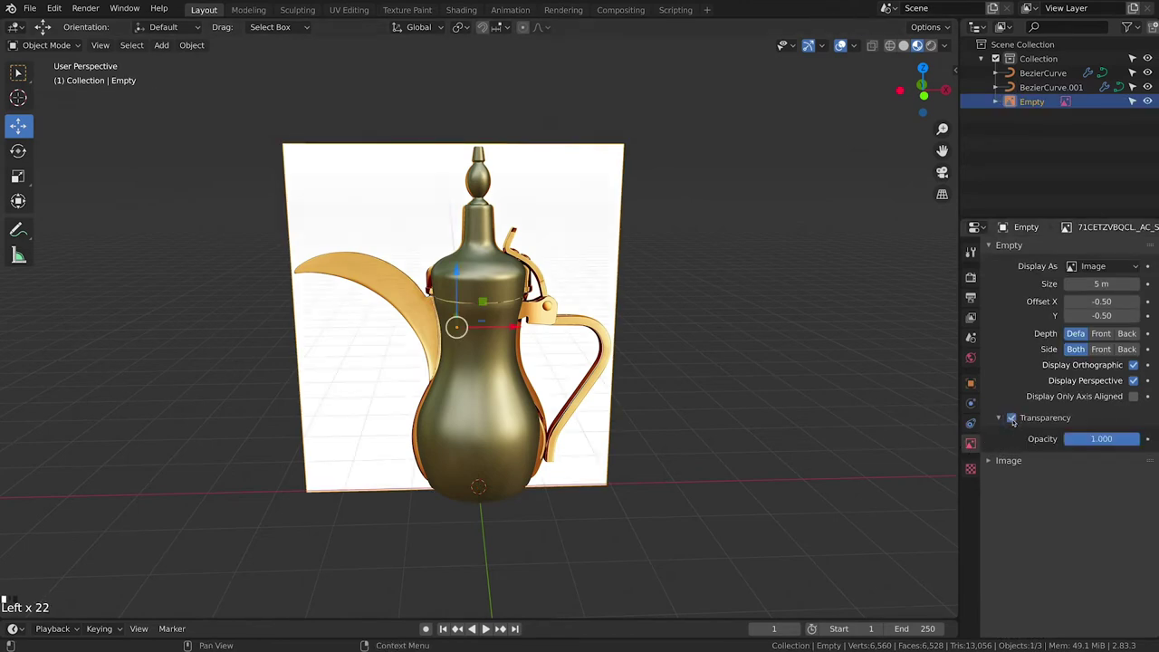
pyautogui.moveTo(1112, 439); pyautogui.dragTo(1050, 453)
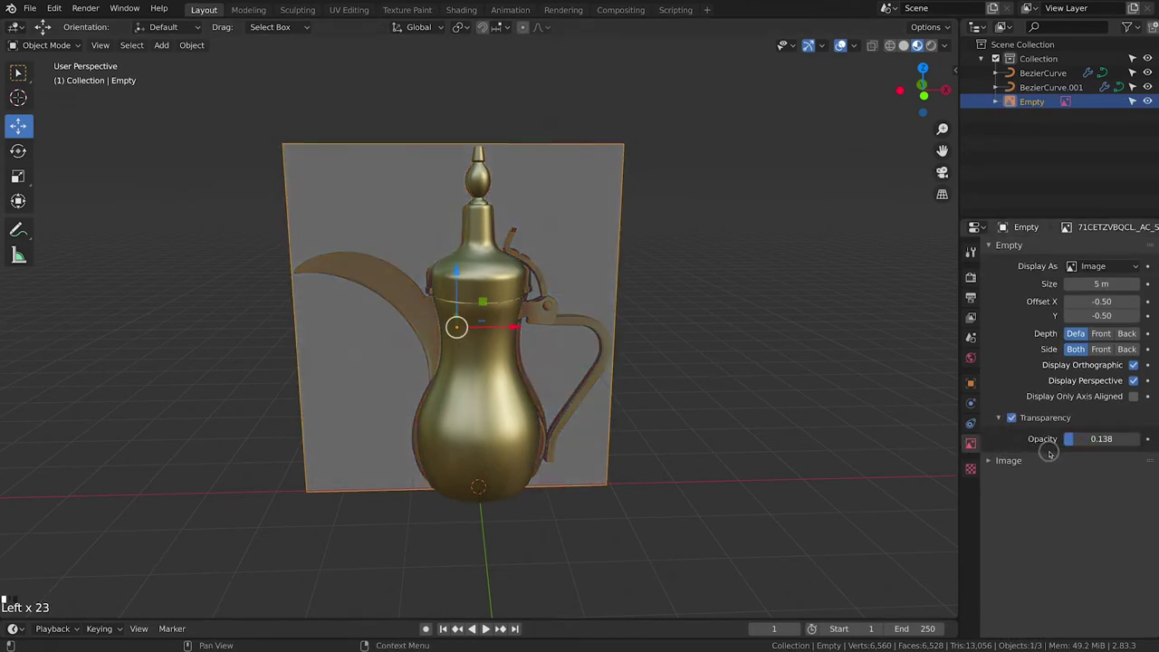
pyautogui.click(926, 211)
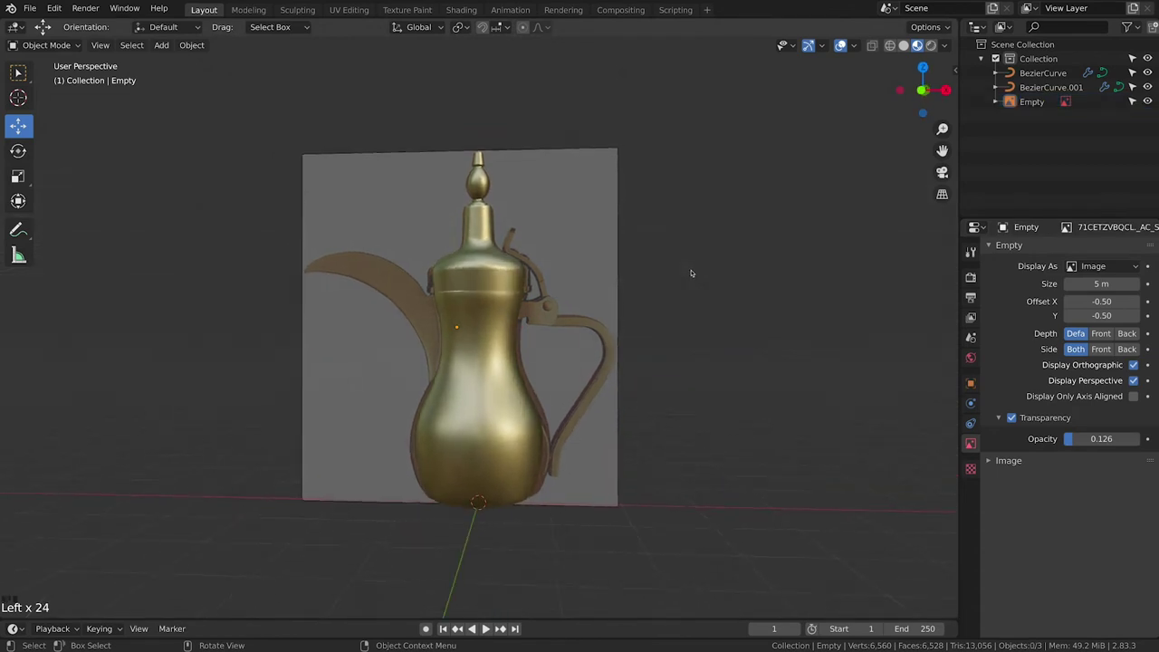
# Make the reference image Empty unselectable and switch to the front orthographic view
pyautogui.click(1132, 102)
pyautogui.tripleClick(695, 260)
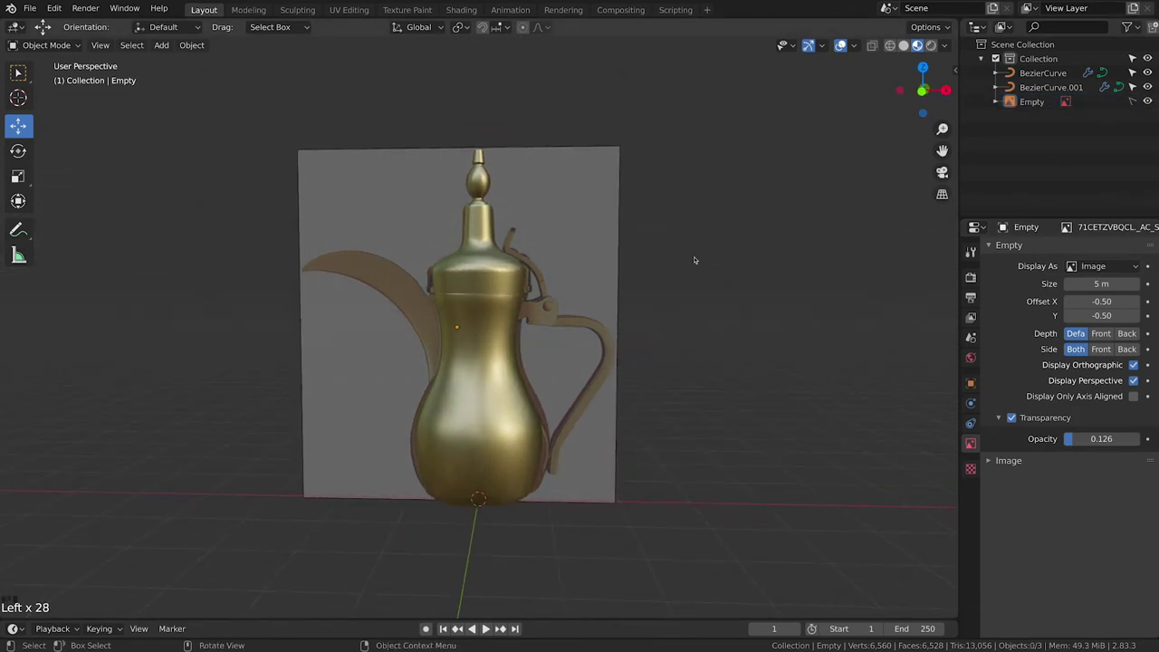
pyautogui.press('`')
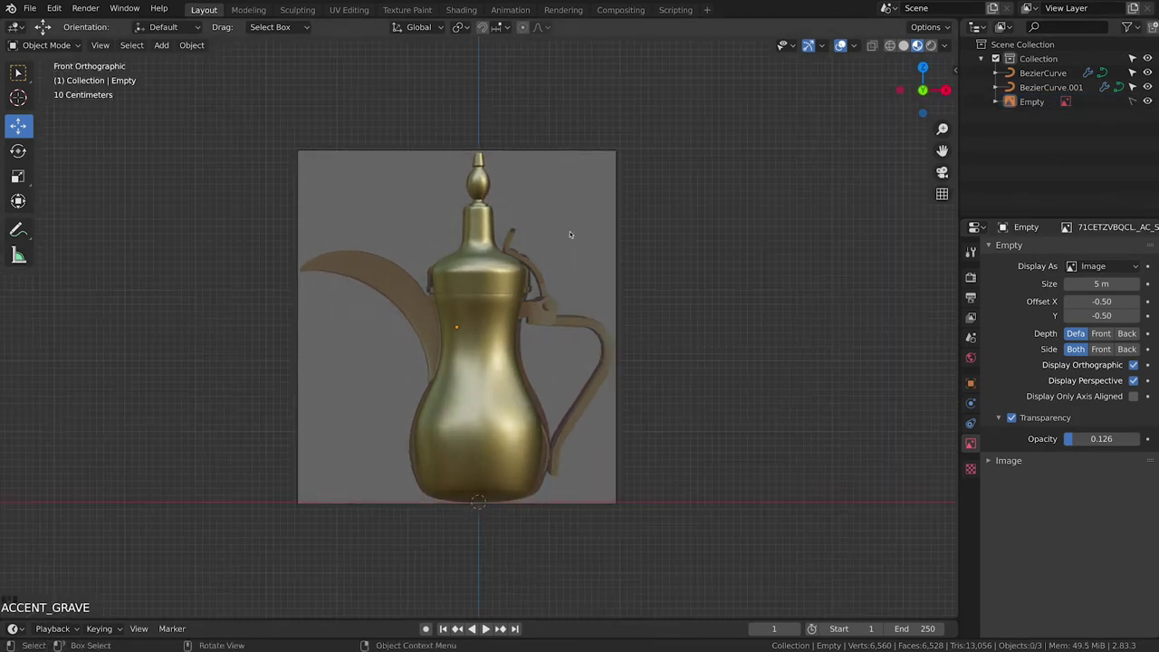
# Add a Path curve and move it into the empty space beside the pot's spout, above the ground line
pyautogui.hotkey('shift', 'a')
pyautogui.moveTo(652, 372)
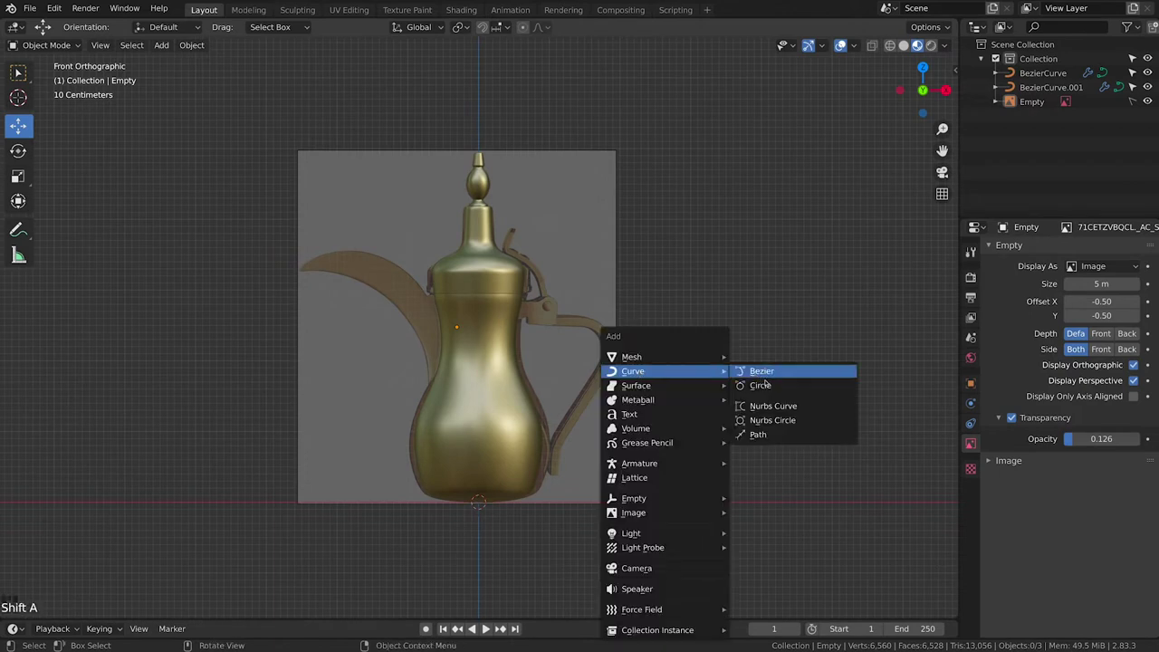
pyautogui.click(758, 436)
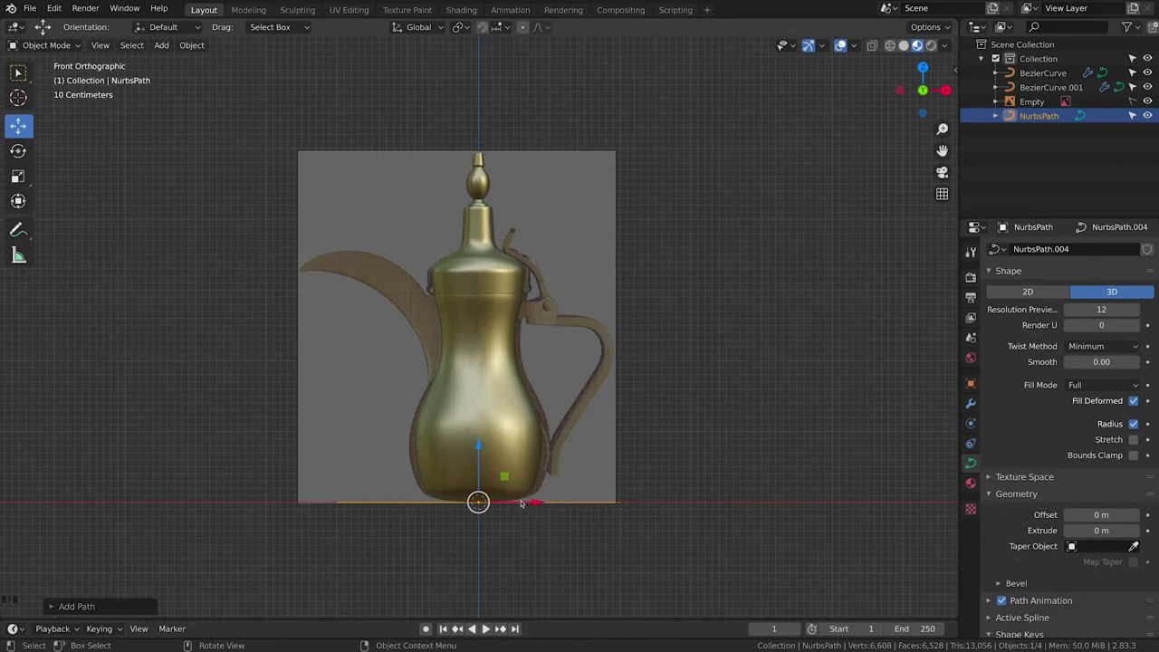
pyautogui.moveTo(512, 508); pyautogui.dragTo(203, 460)
pyautogui.keyDown('shift'); pyautogui.moveTo(289, 408); pyautogui.dragTo(426, 447, button='middle'); pyautogui.keyUp('shift')
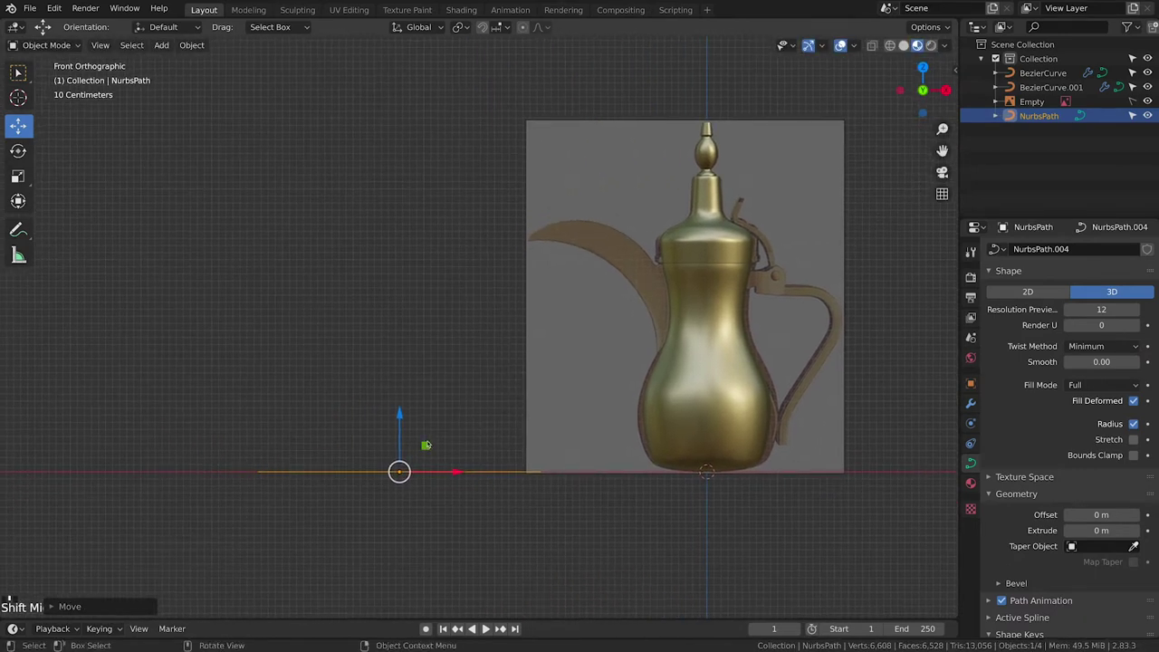
pyautogui.press('g')
pyautogui.click(403, 334)
# Raise the path's three middle control points about 0.93 m along Z to form an arch
pyautogui.press('Tab')
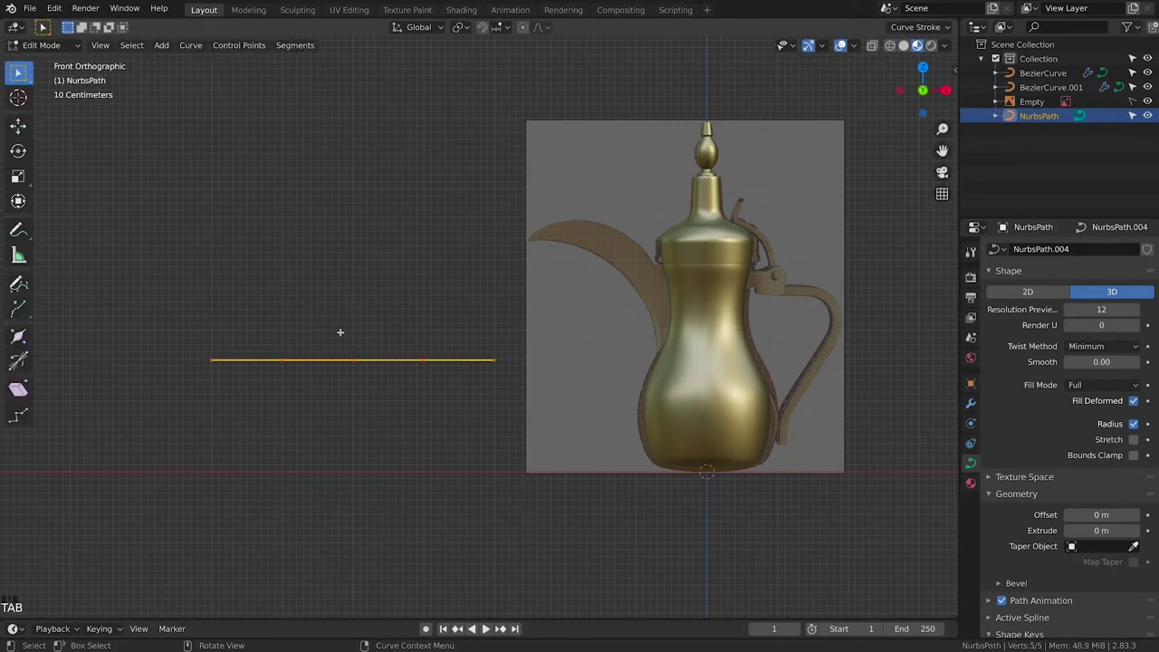
pyautogui.moveTo(272, 331); pyautogui.dragTo(414, 377)
pyautogui.press('g')
pyautogui.press('z')
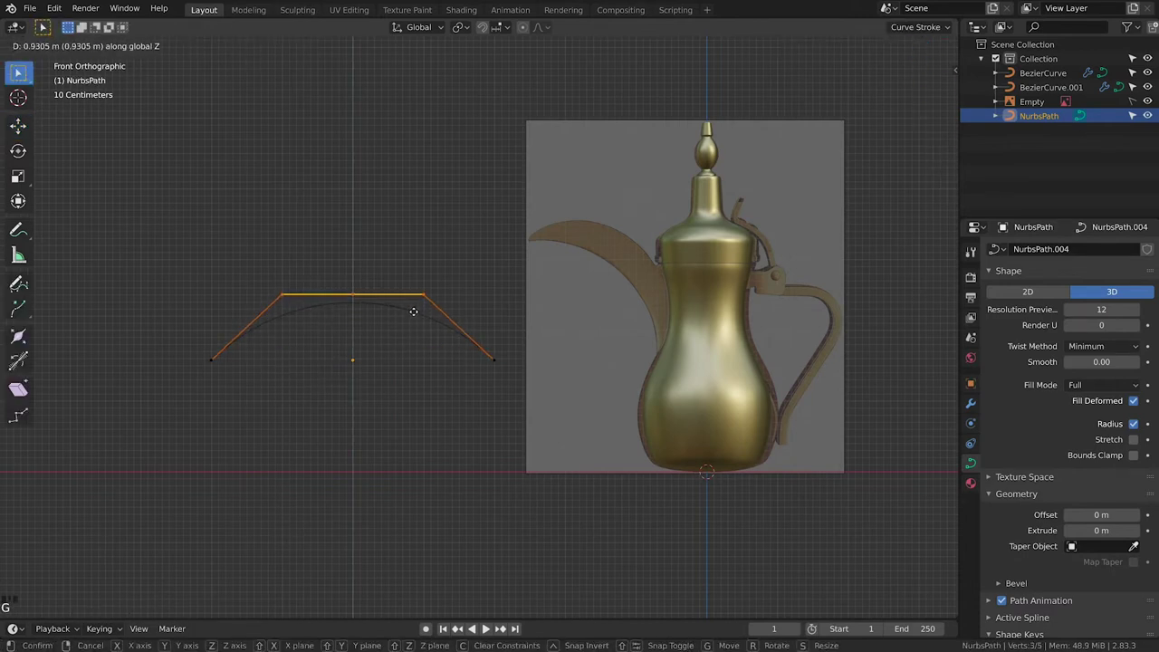
pyautogui.click(411, 310)
pyautogui.press('Tab')
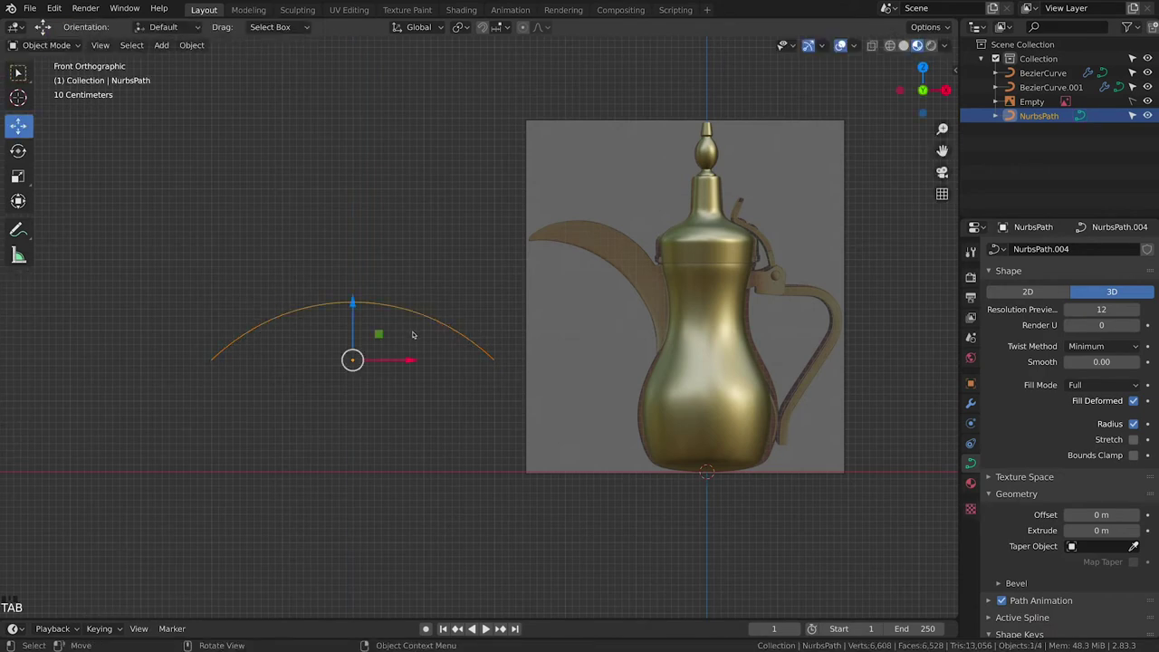
pyautogui.click(439, 306)
pyautogui.click(418, 317)
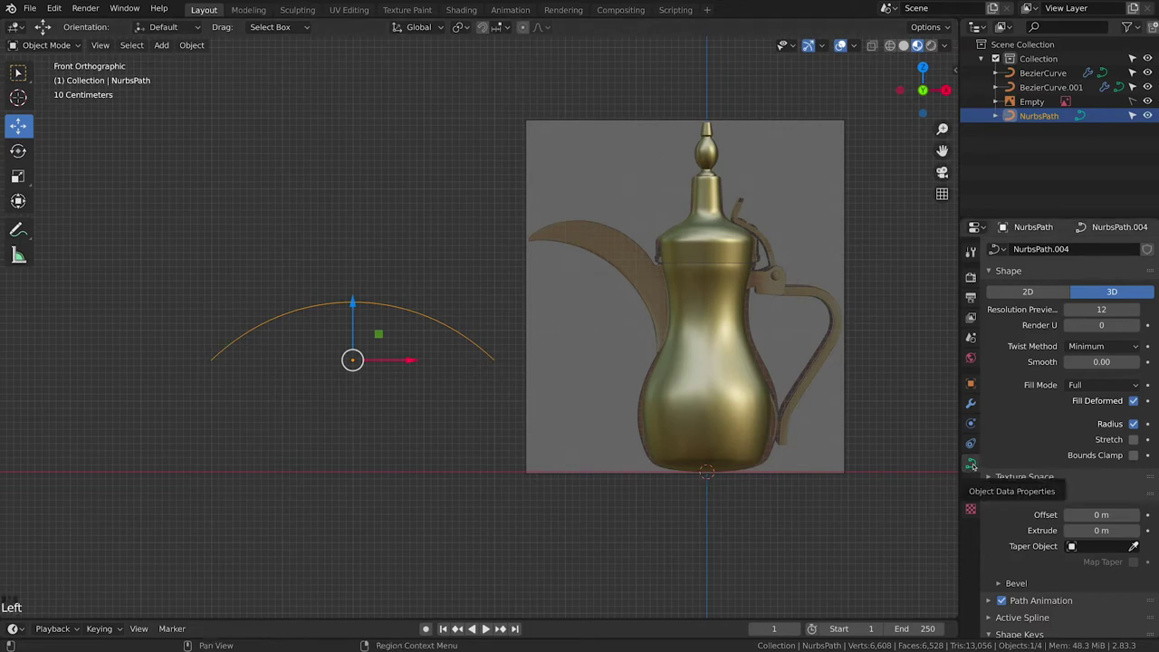
# Set the arched path's bevel depth to 0.26 m and check the tube before returning to the front view
pyautogui.click(1016, 584)
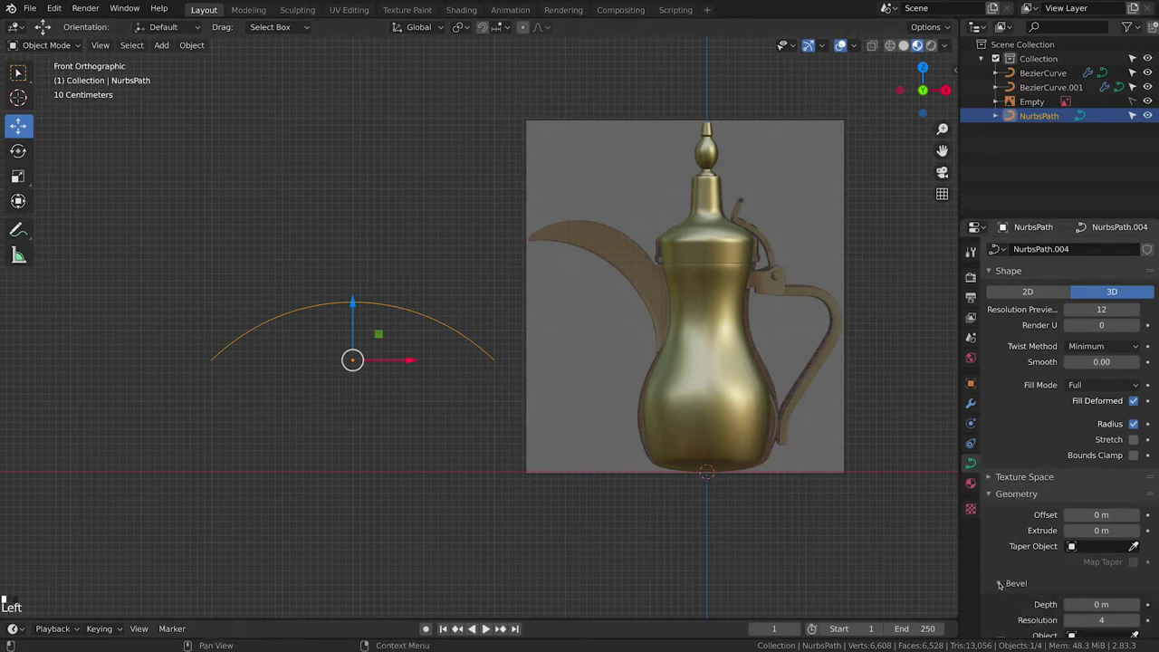
pyautogui.scroll(-3, 1069, 543)
pyautogui.click(1096, 527)
pyautogui.moveTo(1096, 527); pyautogui.dragTo(1097, 526)
pyautogui.moveTo(413, 392)
pyautogui.mouseDown(button='middle')
pyautogui.moveTo(471, 385)
pyautogui.moveTo(406, 392)
pyautogui.mouseUp(button='middle')
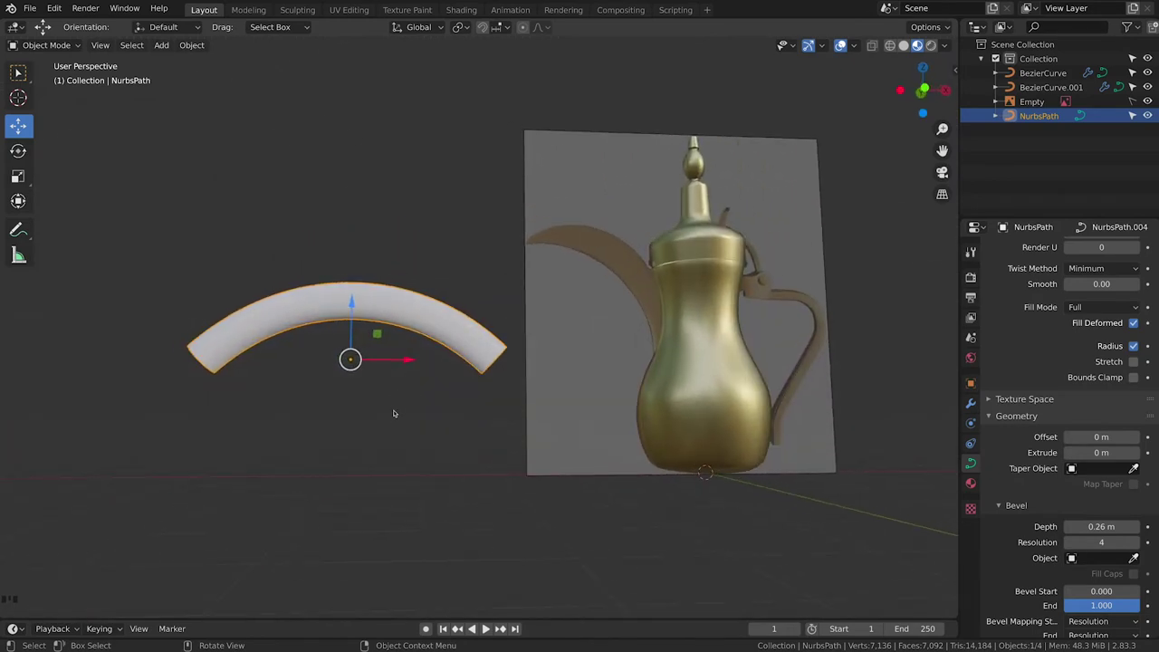
pyautogui.click(394, 409)
pyautogui.press('`')
pyautogui.click(373, 393)
# Add a Bezier circle and move it along X until it lies beneath the arched tube
pyautogui.hotkey('shift', 'a')
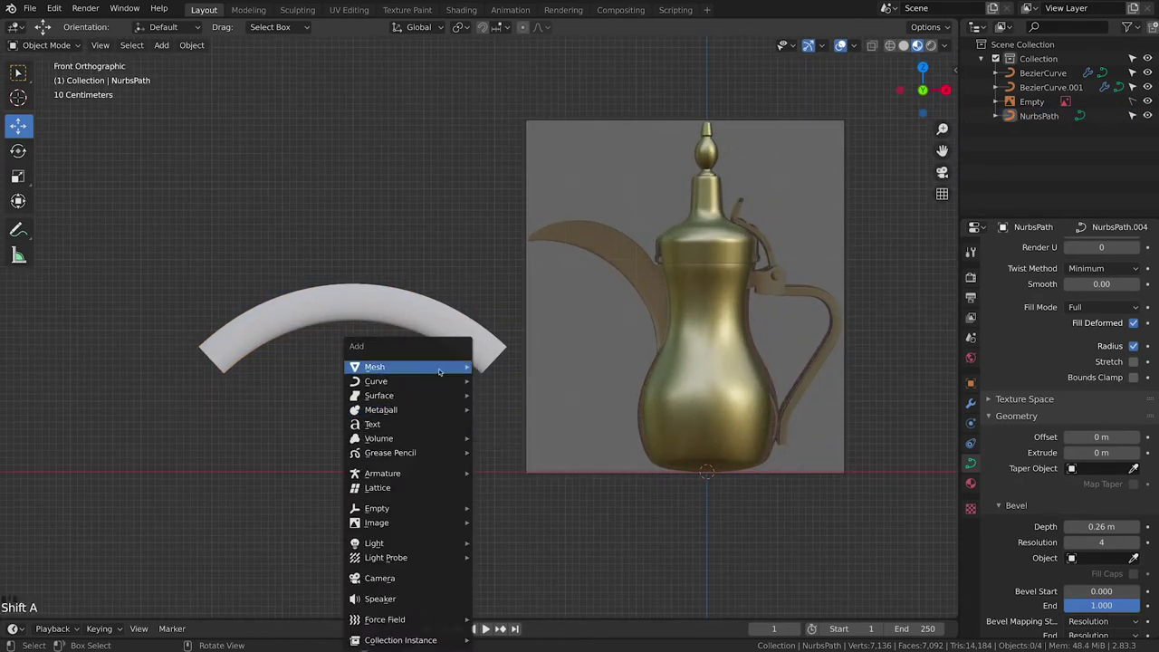
pyautogui.moveTo(442, 382)
pyautogui.click(510, 395)
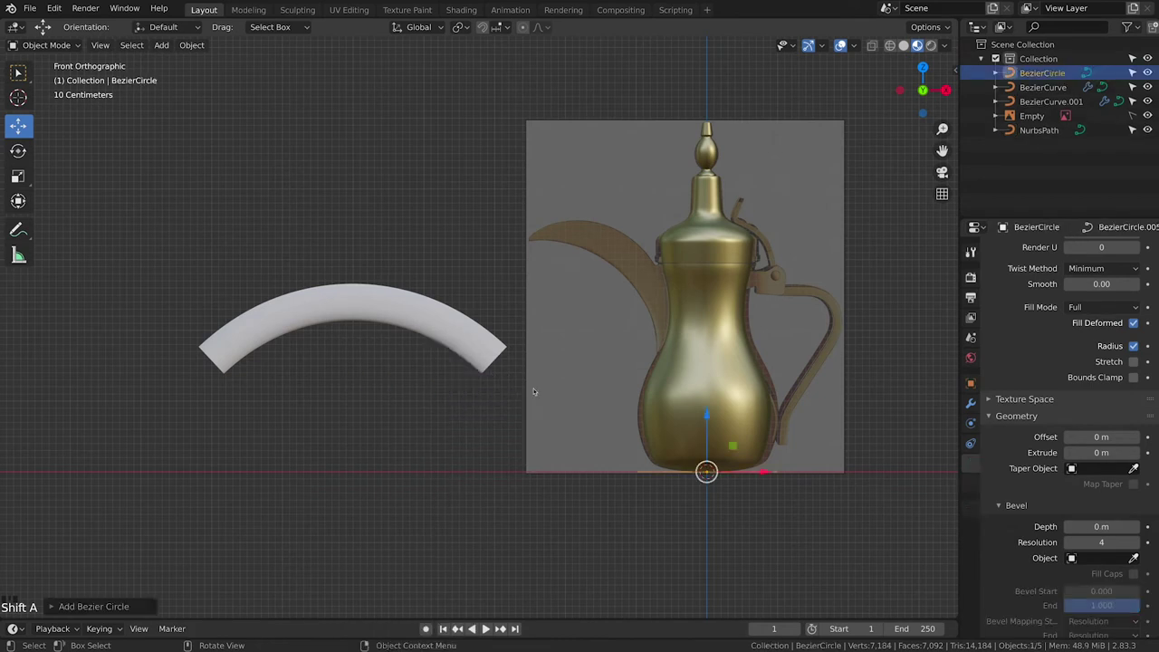
pyautogui.press('g')
pyautogui.press('x')
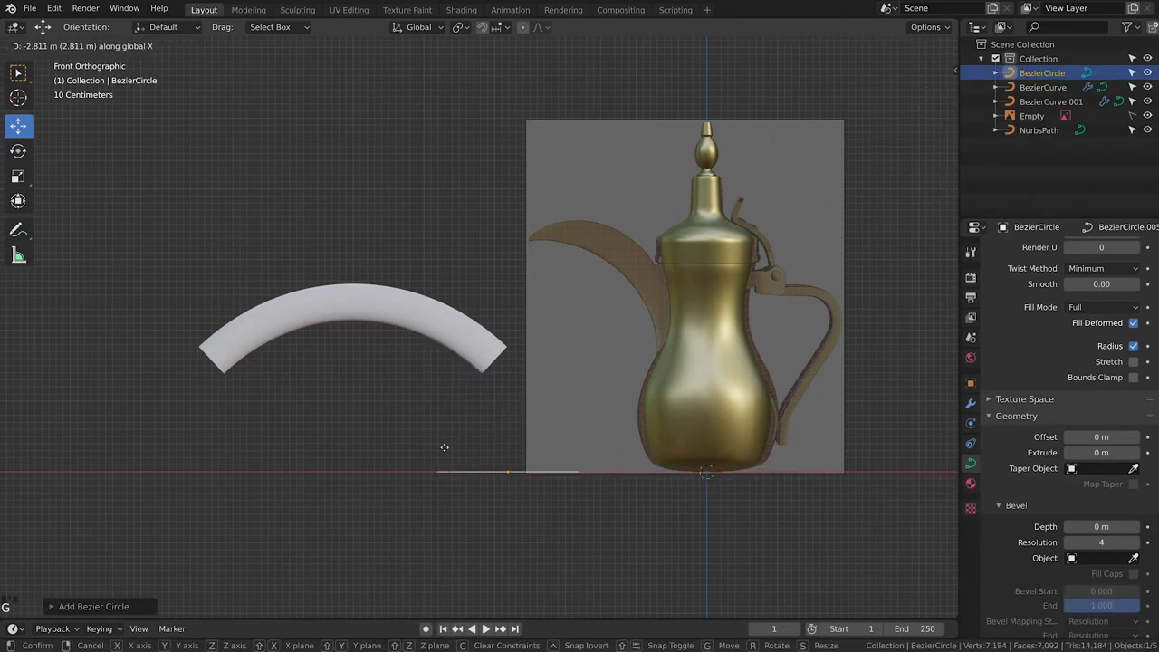
pyautogui.click(310, 434)
# Rotate the Bezier circle 90° about X, then shrink it and place it just below the arch
pyautogui.press('r')
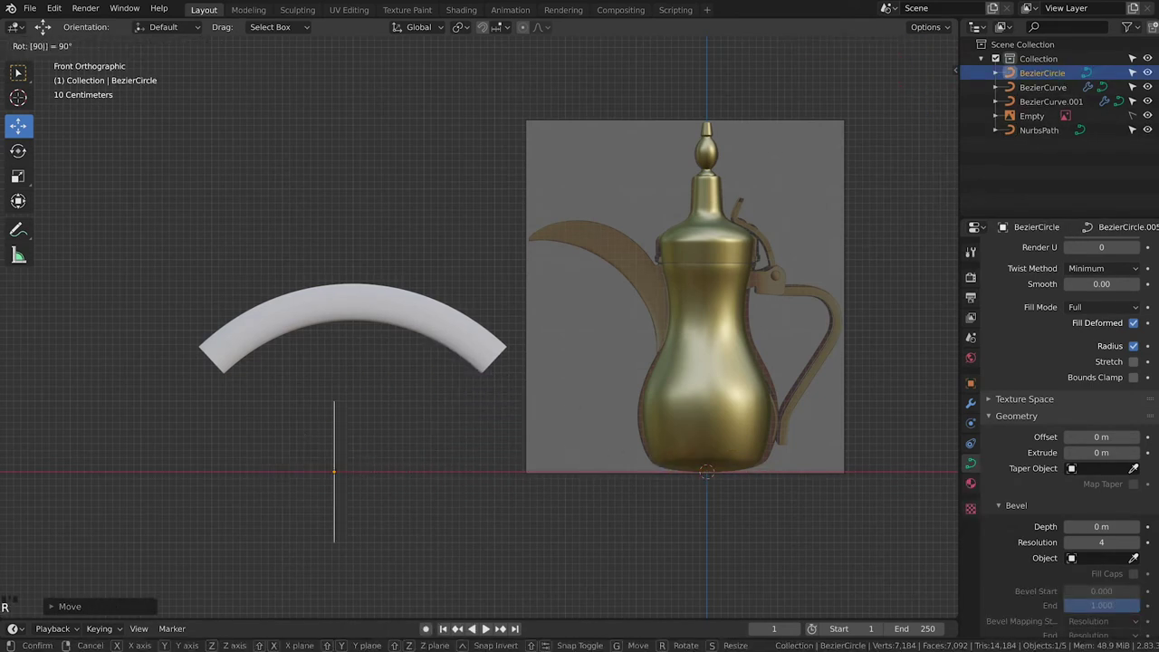
pyautogui.press('x')
pyautogui.press('9')
pyautogui.press('0')
pyautogui.click(422, 424)
pyautogui.press('s')
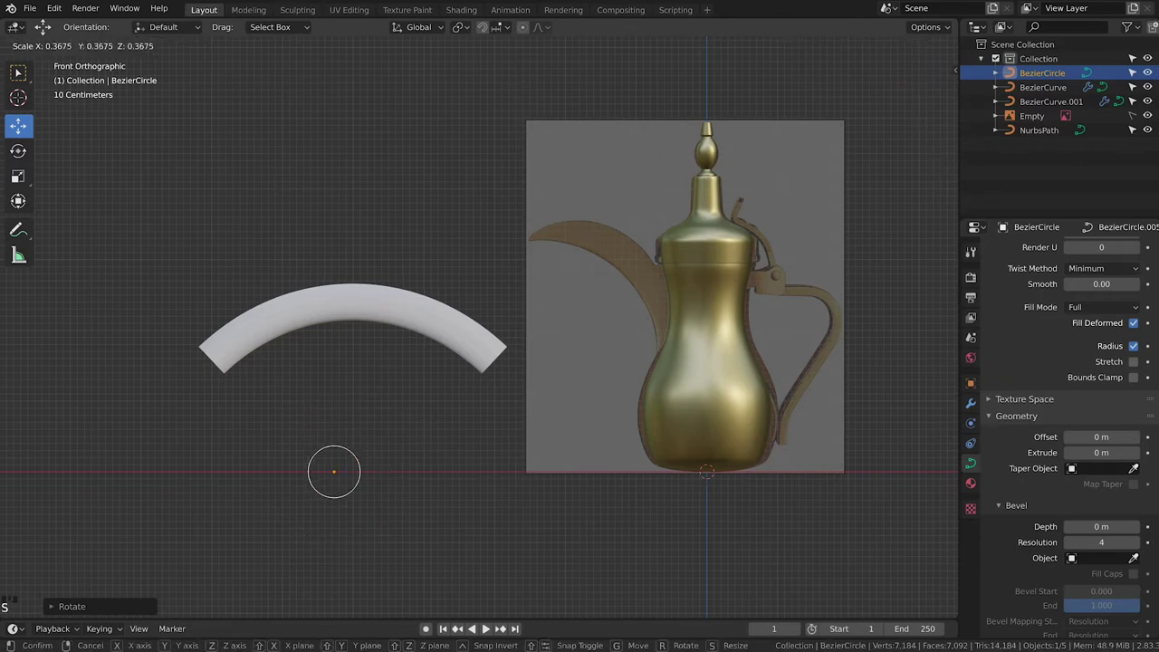
pyautogui.click(375, 465)
pyautogui.press('g')
pyautogui.click(406, 392)
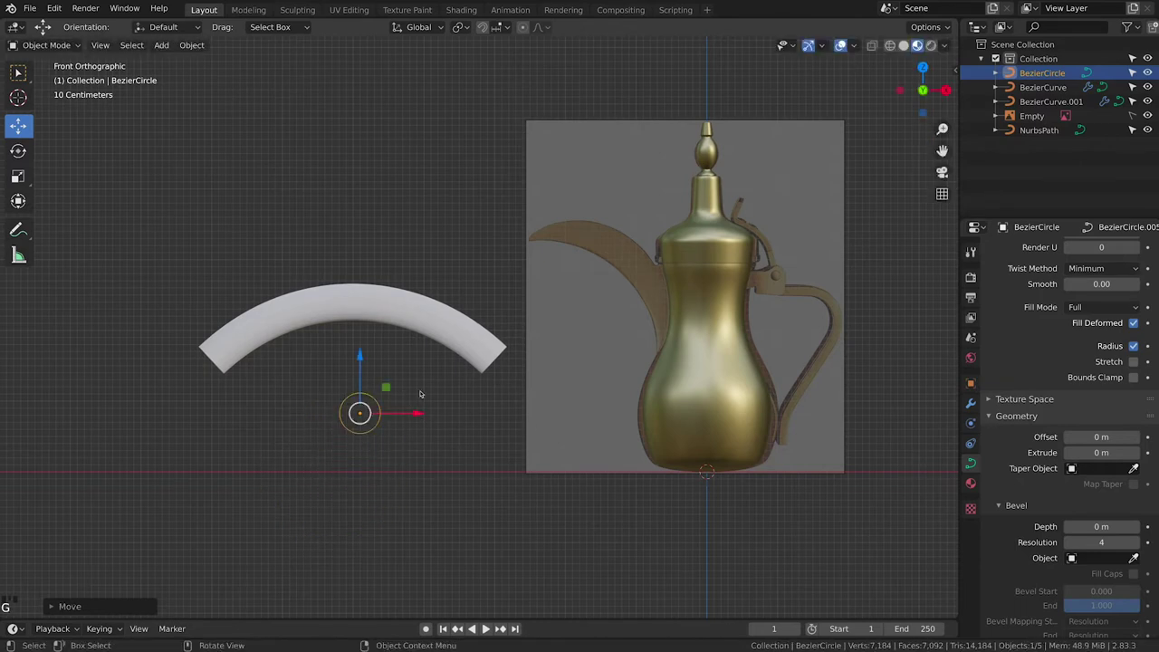
# Rename the Bezier circle to Shape
pyautogui.click(1051, 72)
pyautogui.doubleClick(1051, 73)
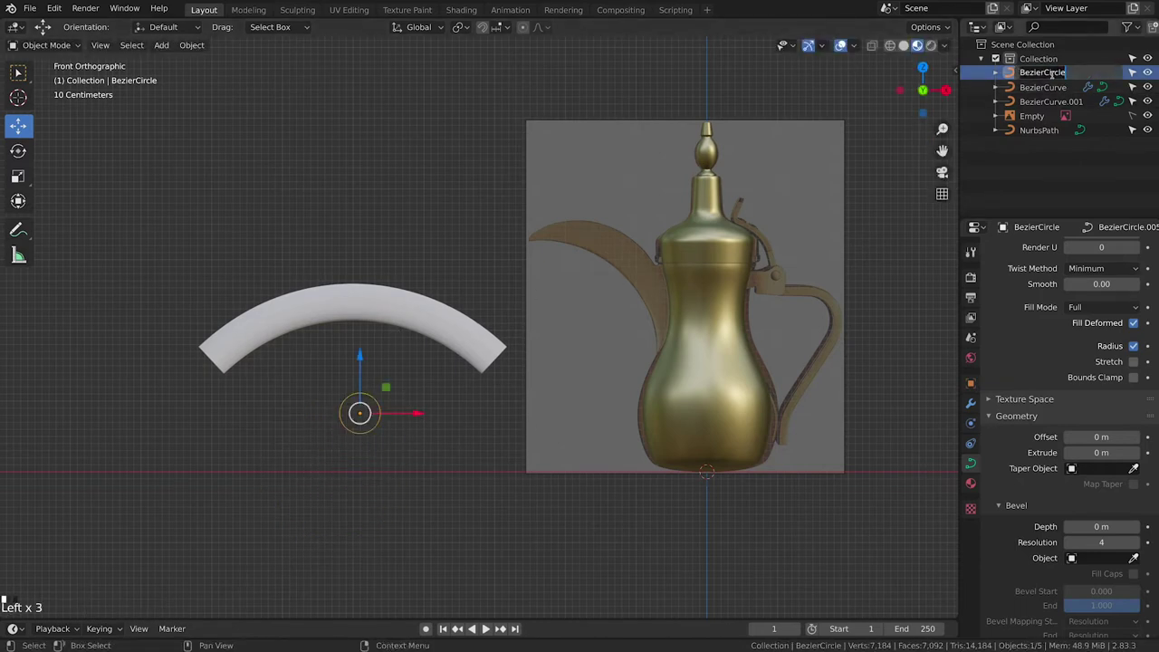
pyautogui.write('Shape')
pyautogui.press('Return')
# Assign Shape as the bevel object of the arched NurbsPath
pyautogui.click(1038, 116)
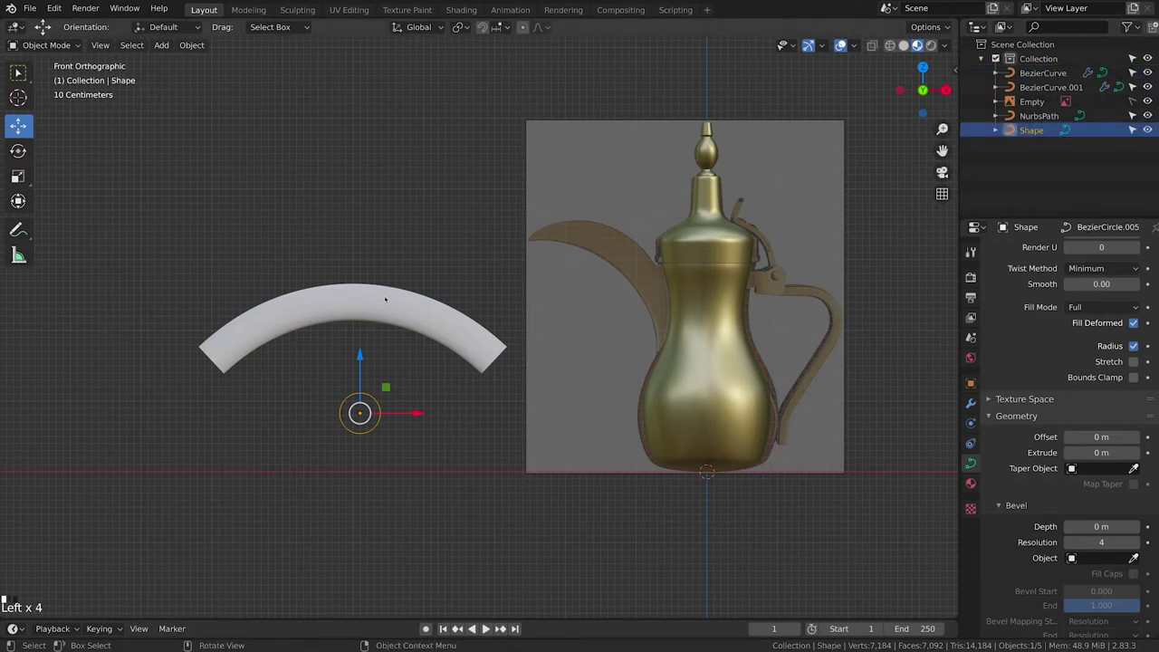
pyautogui.click(1071, 559)
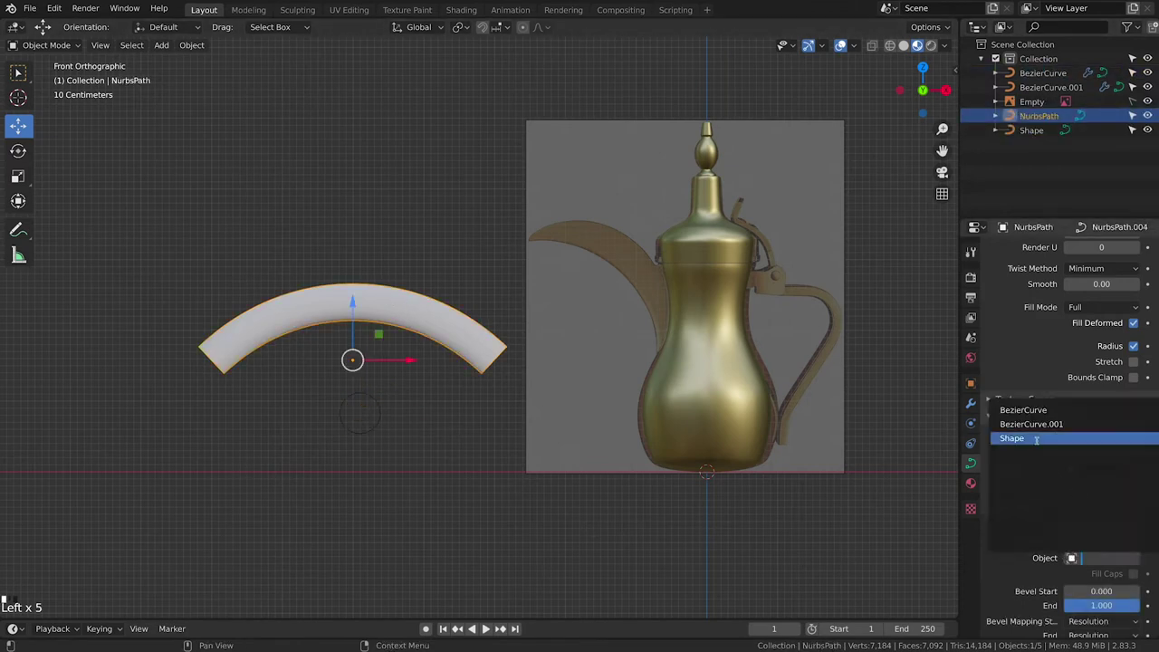
pyautogui.click(1039, 440)
# Scale the Shape circle to adjust the thickness of the arched tube
pyautogui.moveTo(361, 380); pyautogui.dragTo(398, 397, button='middle')
pyautogui.click(419, 403)
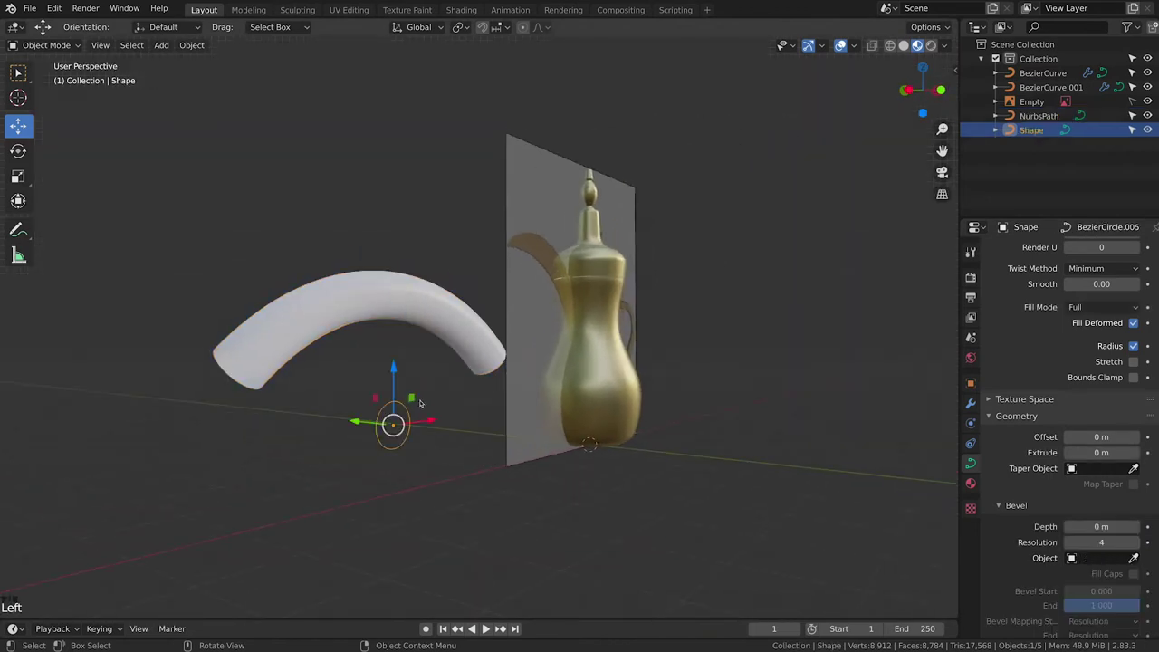
pyautogui.press('s')
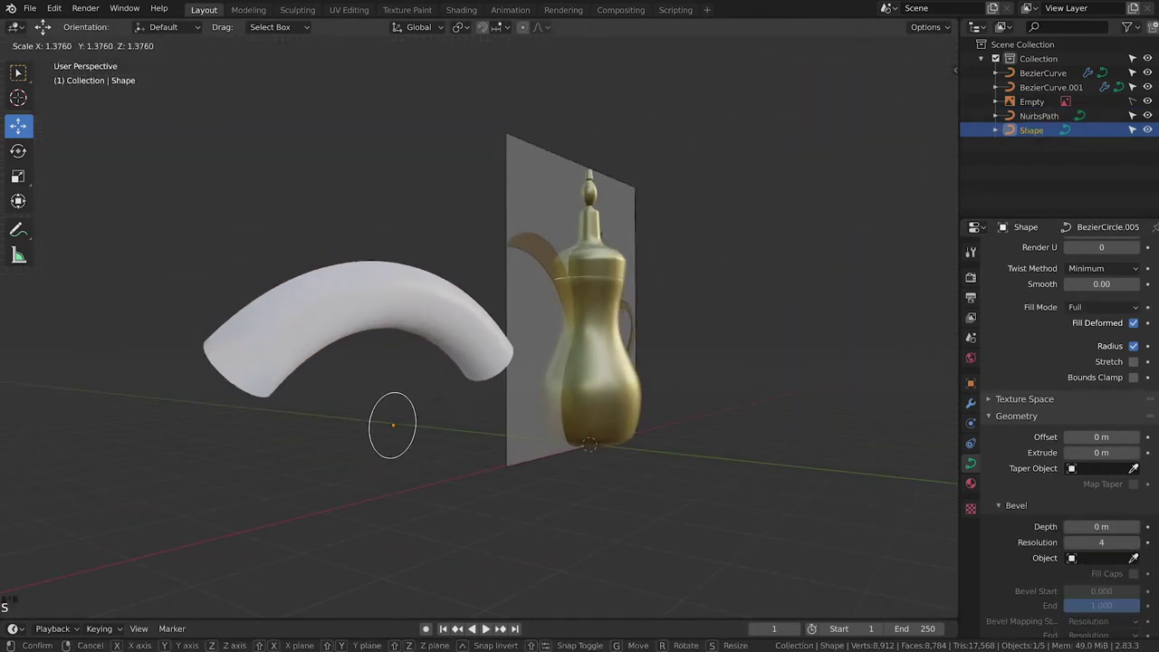
pyautogui.click(421, 412)
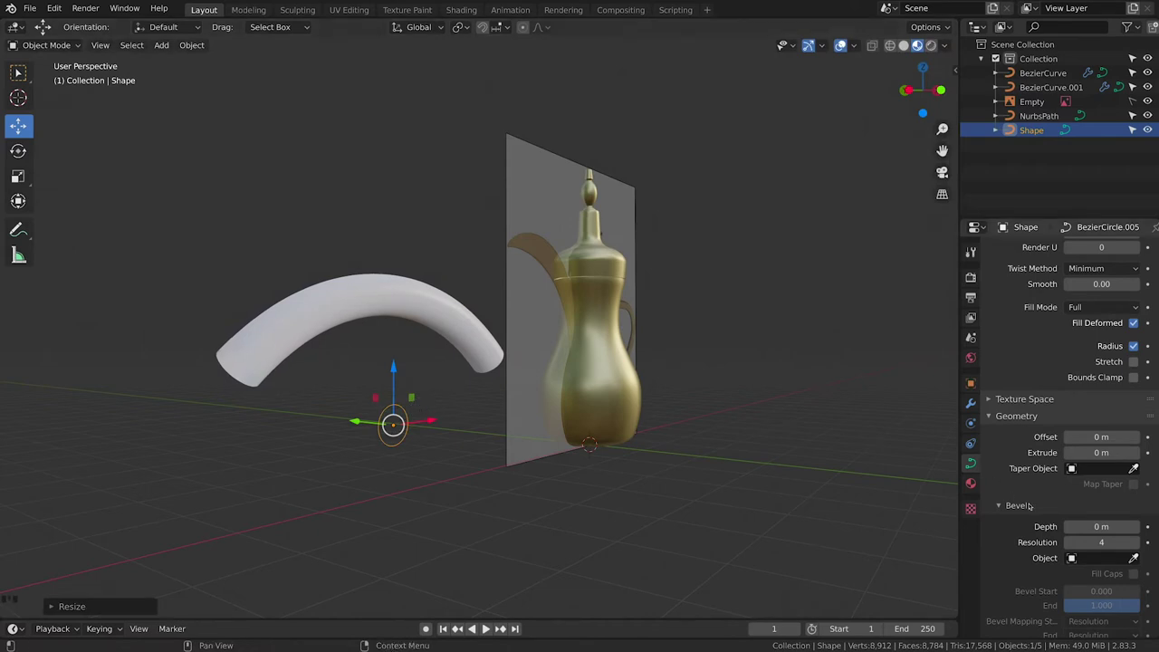
# Turn on Fill Caps for the arched path to close the tube's open ends
pyautogui.click(379, 305)
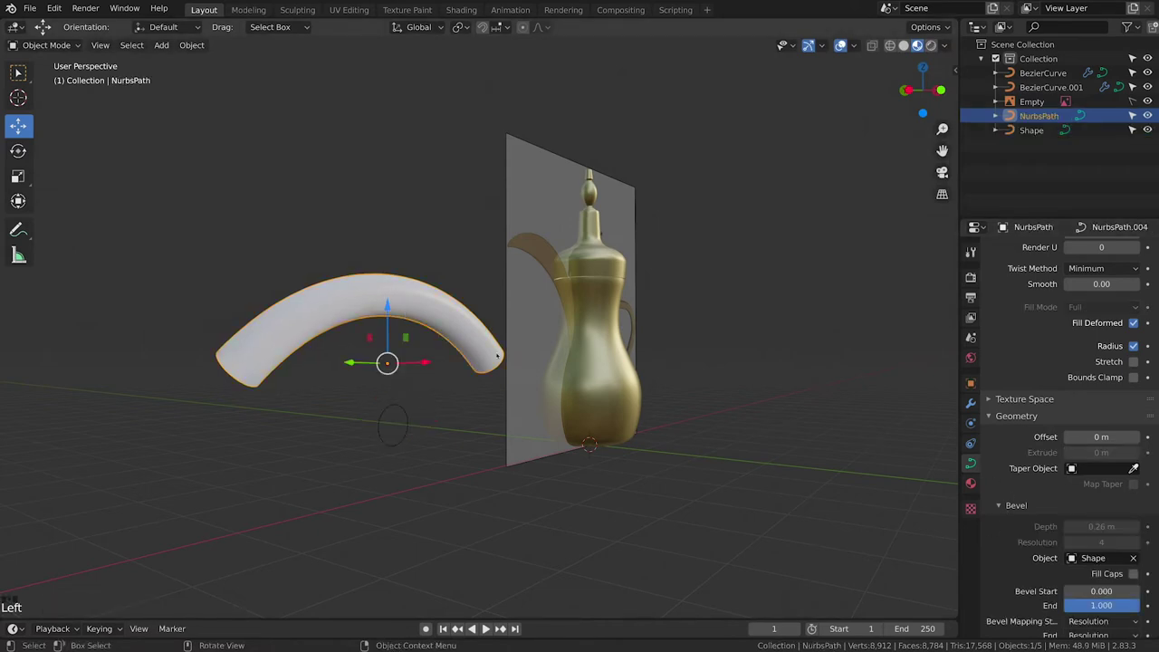
pyautogui.click(1133, 573)
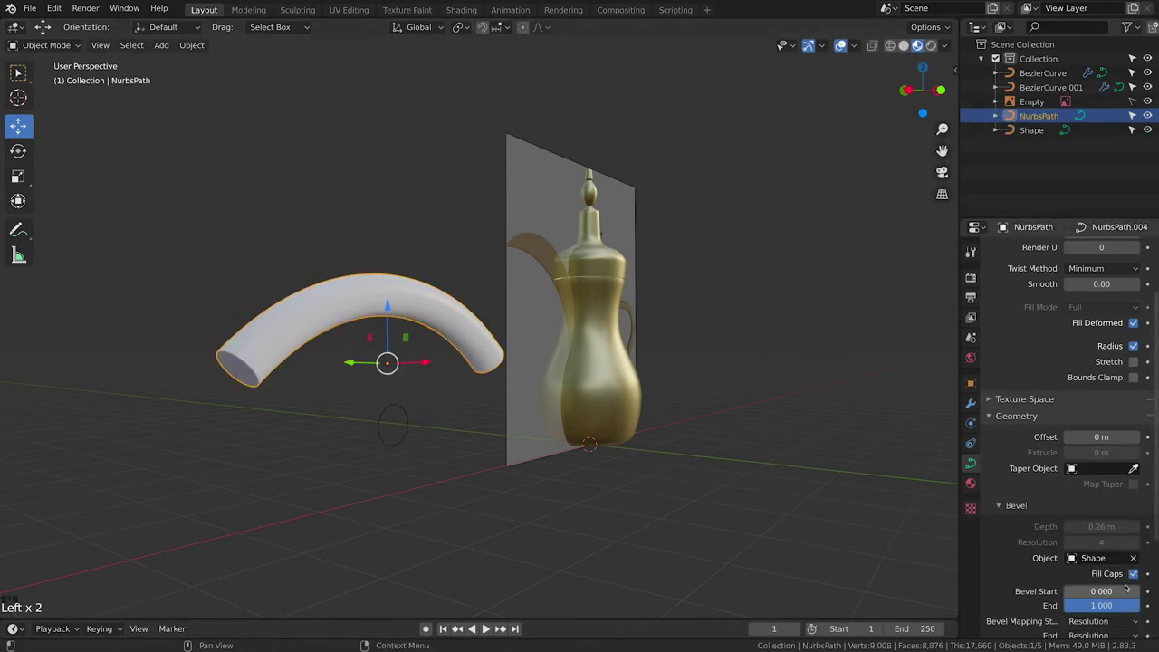
pyautogui.moveTo(286, 361); pyautogui.dragTo(376, 406, button='middle')
# Lower the upper control point of the Shape curve about 0.42 m along Z to make a concave profile
pyautogui.click(378, 405)
pyautogui.press('Tab')
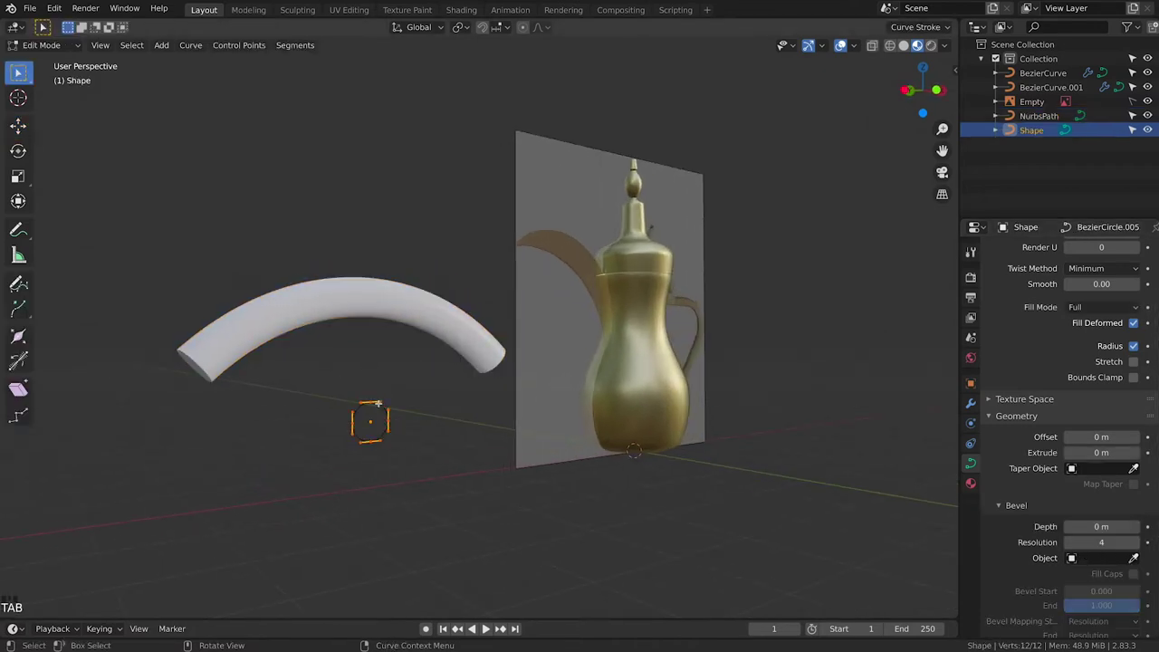
pyautogui.press('g')
pyautogui.press('z')
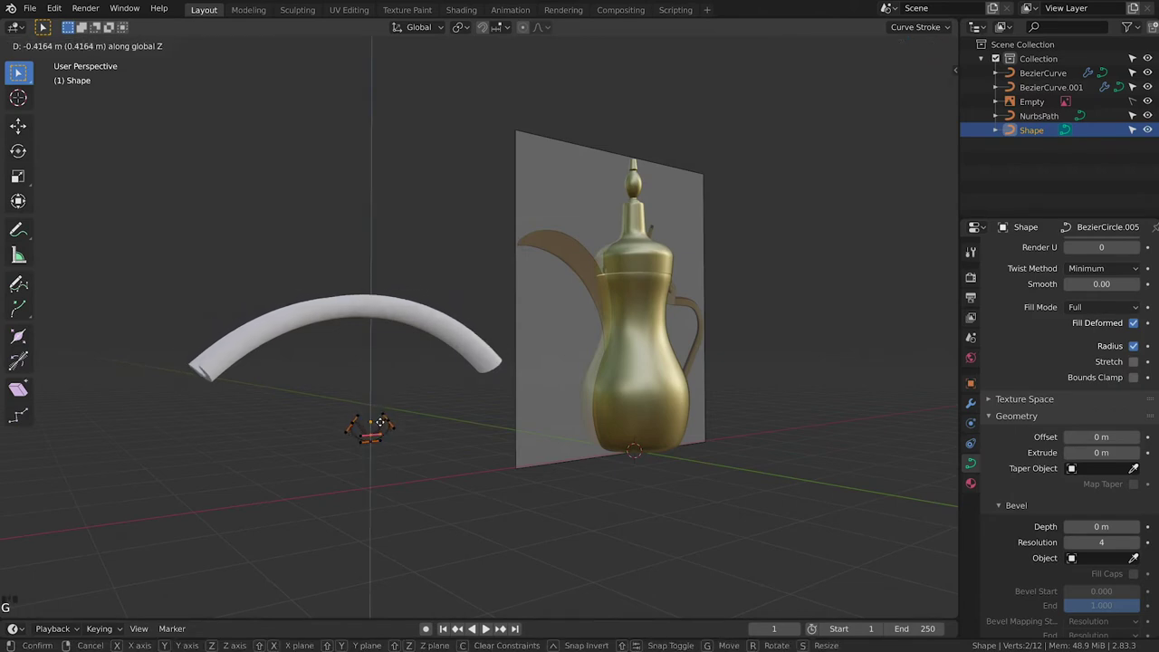
pyautogui.click(381, 422)
# Set the handle type of the Shape curve's two side control points to Vector and inspect the resulting spout profile
pyautogui.moveTo(394, 394); pyautogui.dragTo(390, 398, button='middle')
pyautogui.click(342, 413)
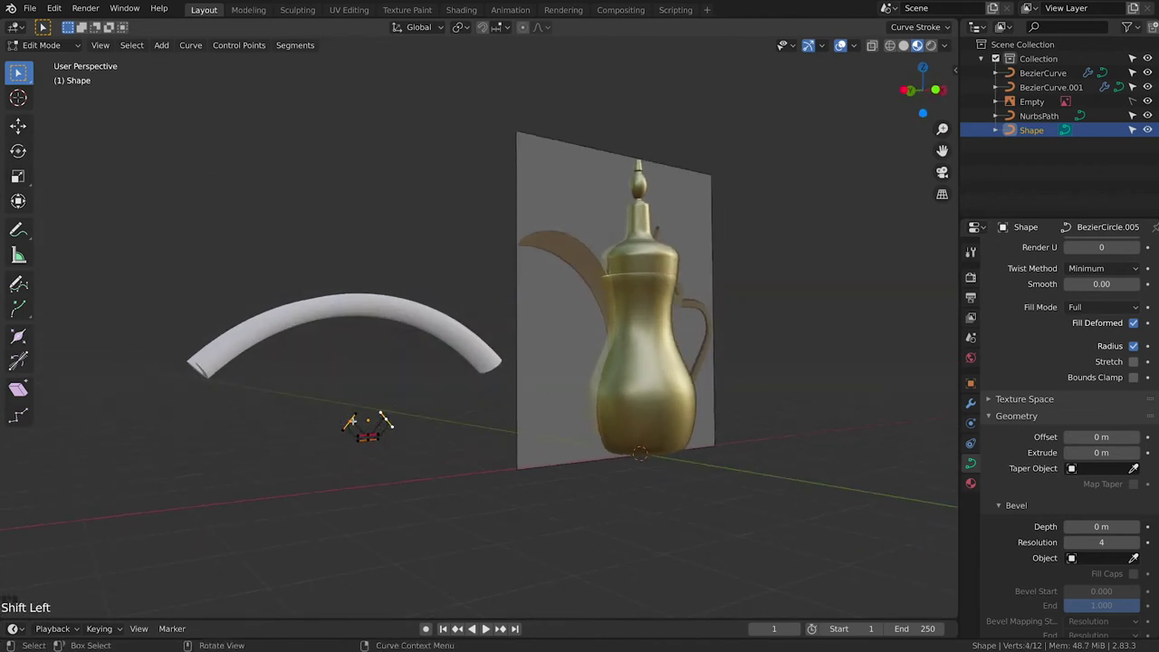
pyautogui.rightClick(384, 418)
pyautogui.moveTo(400, 421)
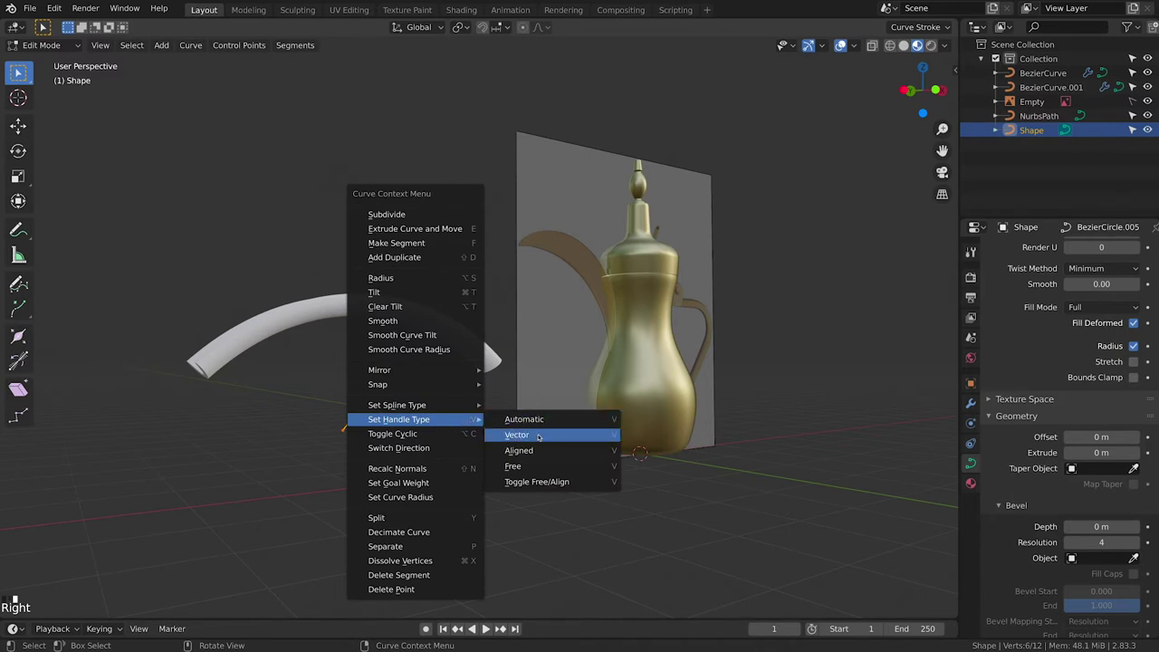
pyautogui.click(516, 435)
pyautogui.moveTo(385, 403)
pyautogui.mouseDown(button='middle')
pyautogui.moveTo(341, 383)
pyautogui.moveTo(401, 396)
pyautogui.moveTo(383, 404)
pyautogui.mouseUp(button='middle')
pyautogui.press('Tab')
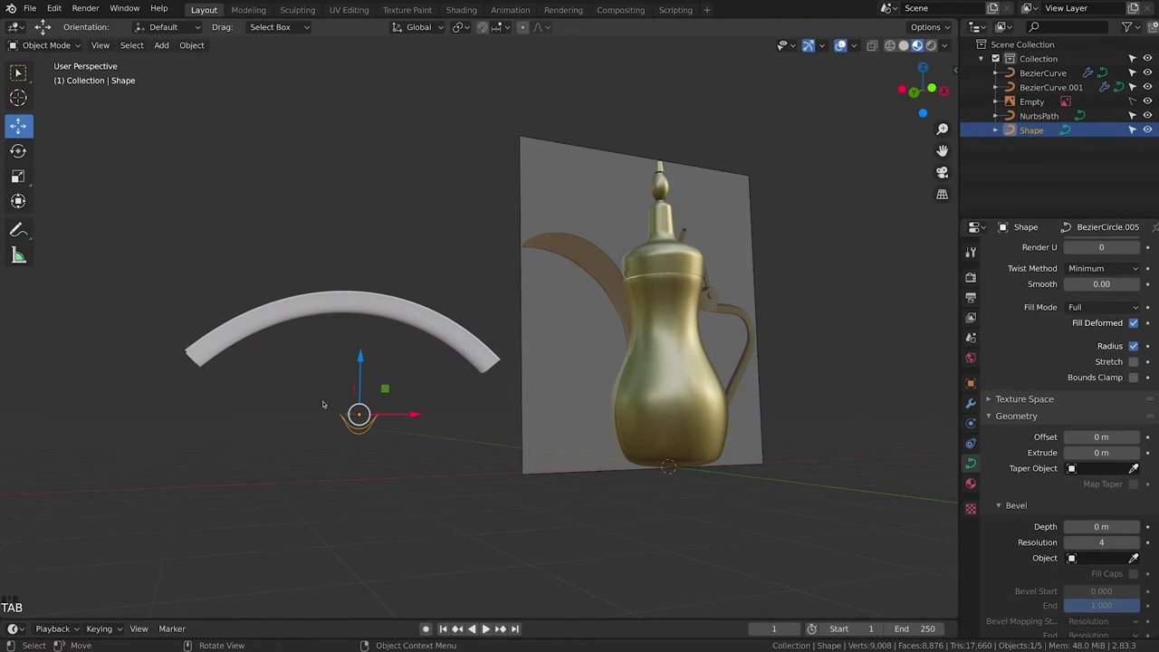
pyautogui.press('Tab')
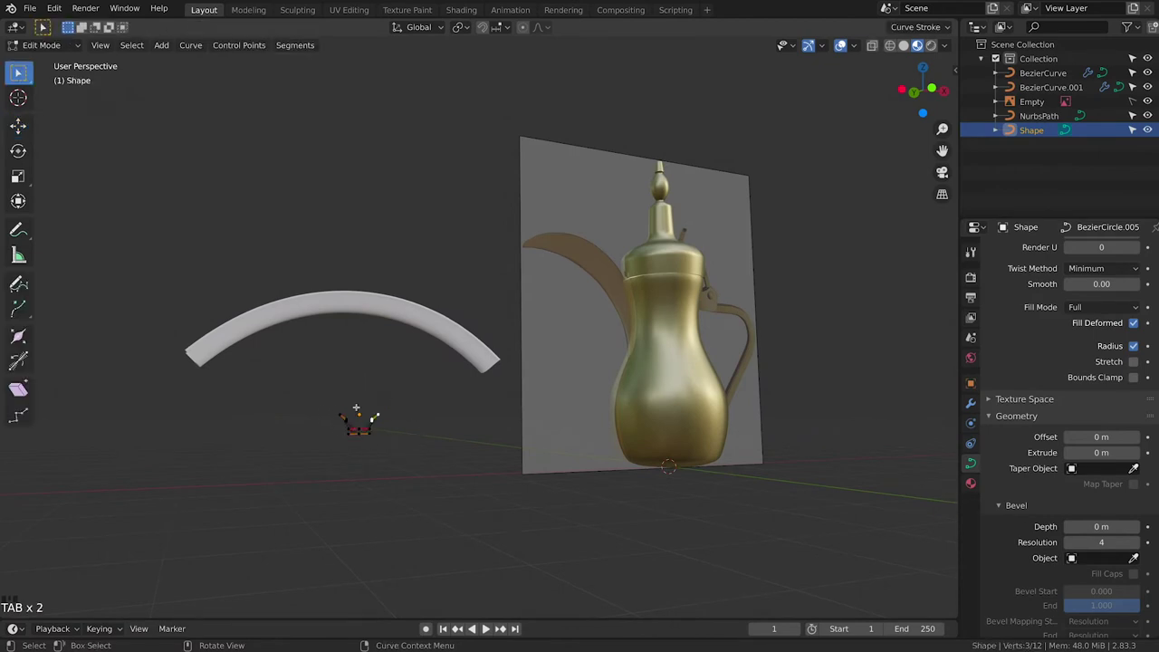
pyautogui.moveTo(362, 414); pyautogui.dragTo(366, 375, button='middle')
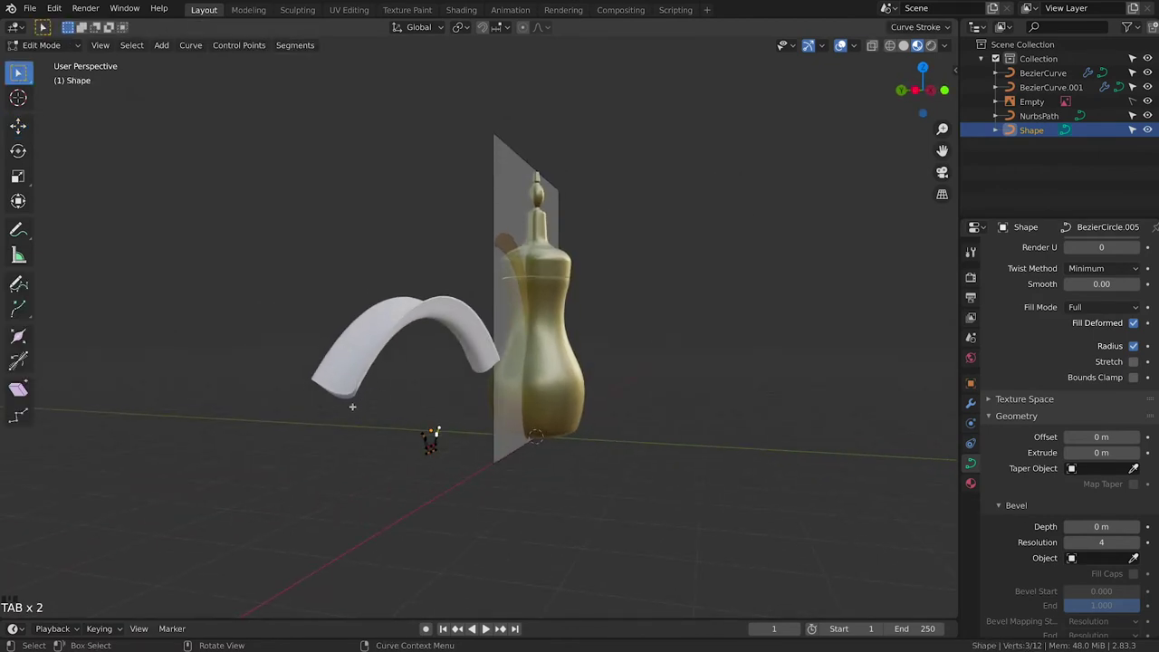
# Finish editing the Shape curve and add a Subdivision Surface modifier to the arched NurbsPath
pyautogui.press('Tab')
pyautogui.click(403, 390)
pyautogui.click(468, 340)
pyautogui.moveTo(480, 344); pyautogui.dragTo(406, 338, button='middle')
pyautogui.click(971, 402)
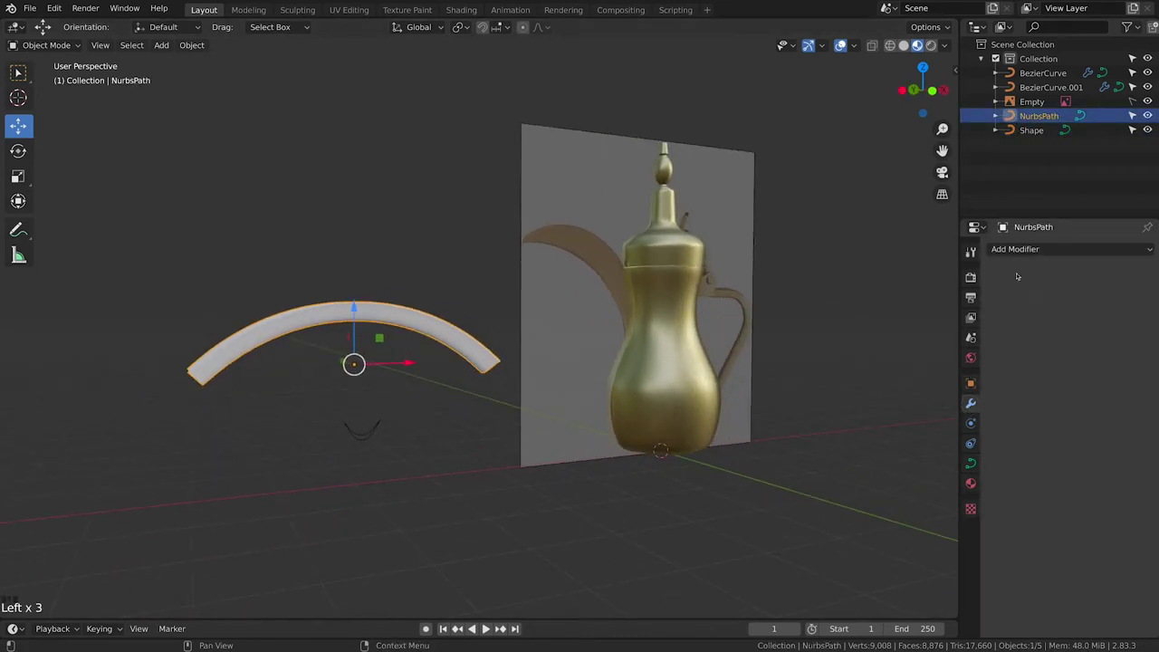
pyautogui.click(1014, 249)
pyautogui.click(942, 422)
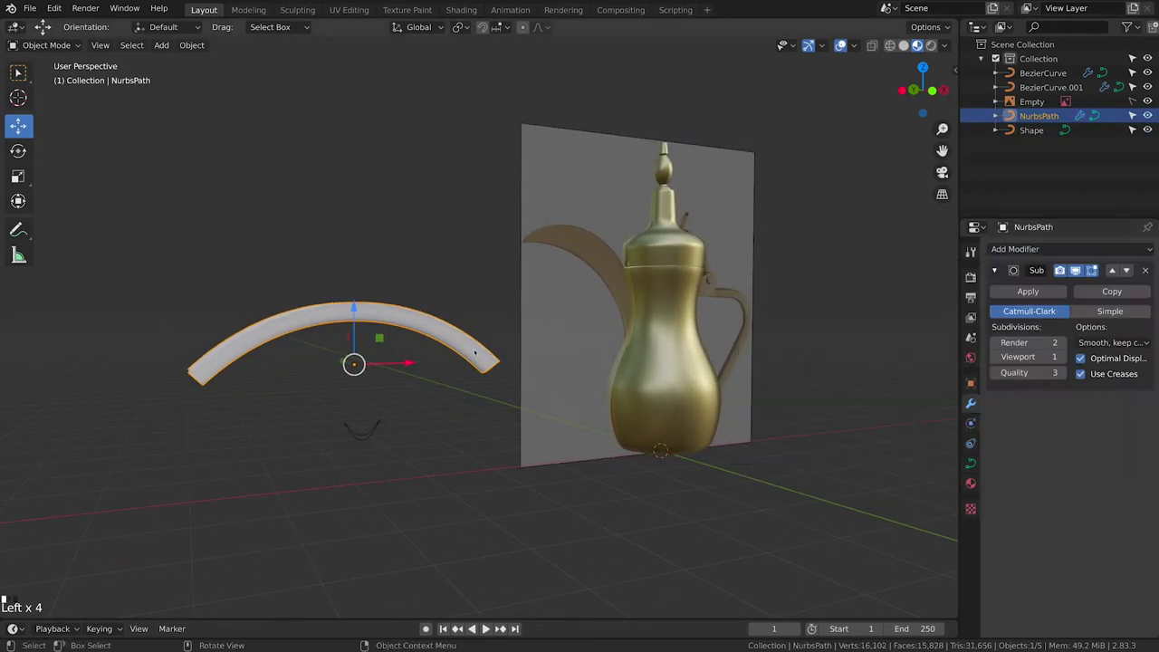
# Assign the existing Gold material to the arched NurbsPath
pyautogui.click(971, 484)
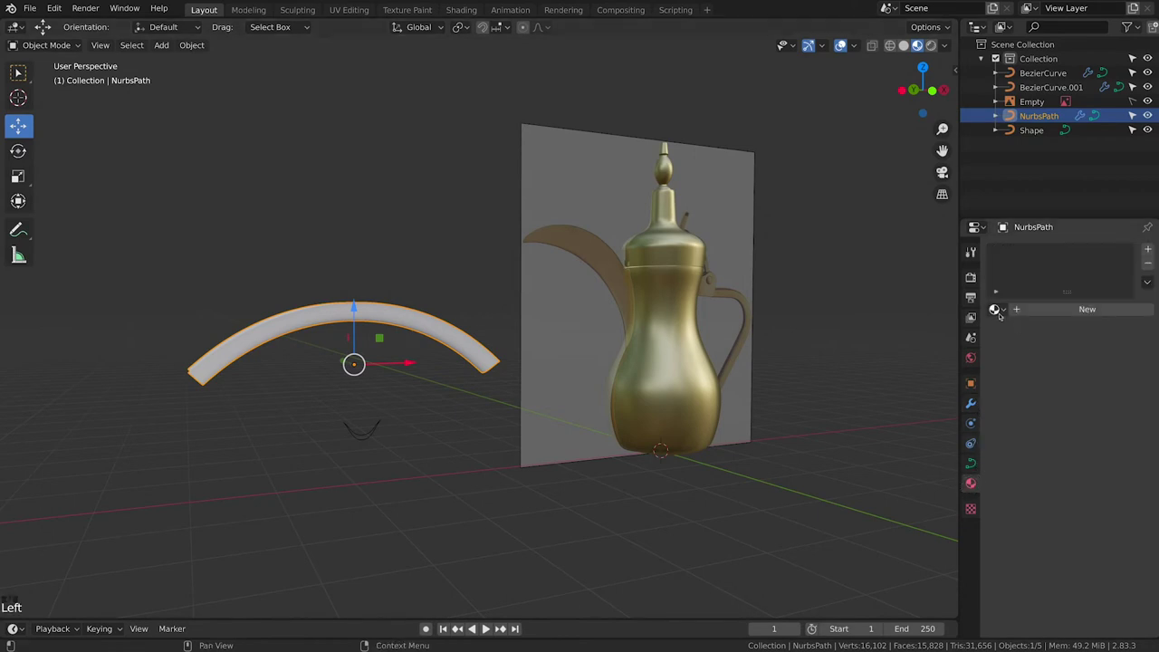
pyautogui.click(996, 309)
pyautogui.click(905, 330)
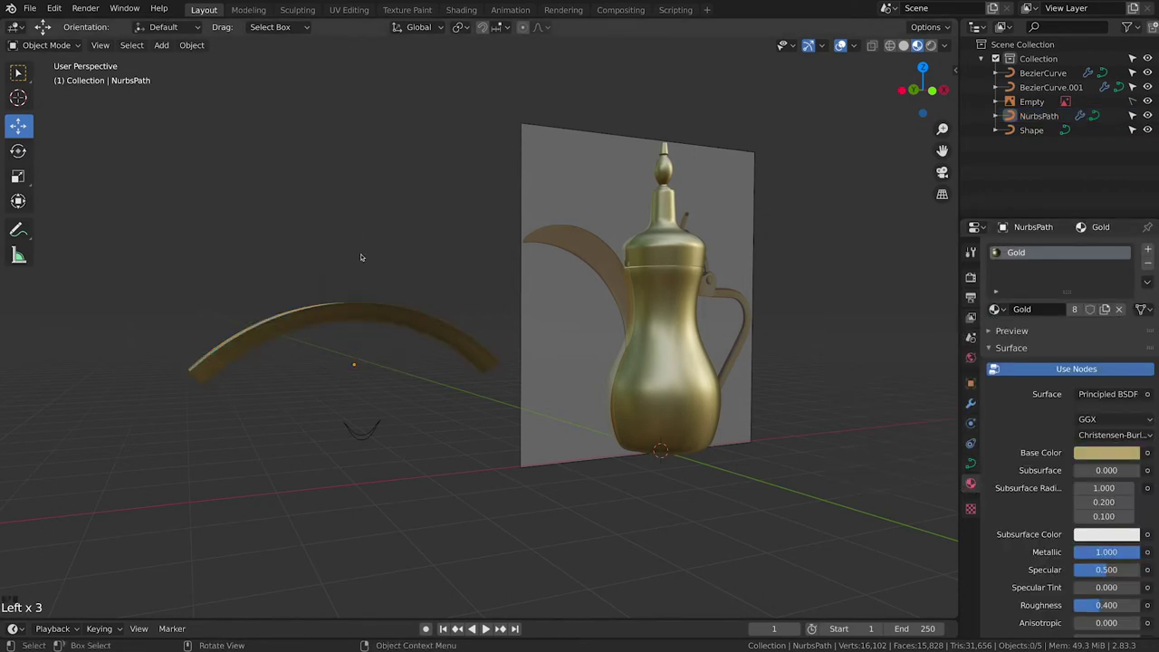
# Add a path curve and place it, scaled down, along the X axis below the arched tube
pyautogui.moveTo(353, 244); pyautogui.dragTo(405, 385, button='middle')
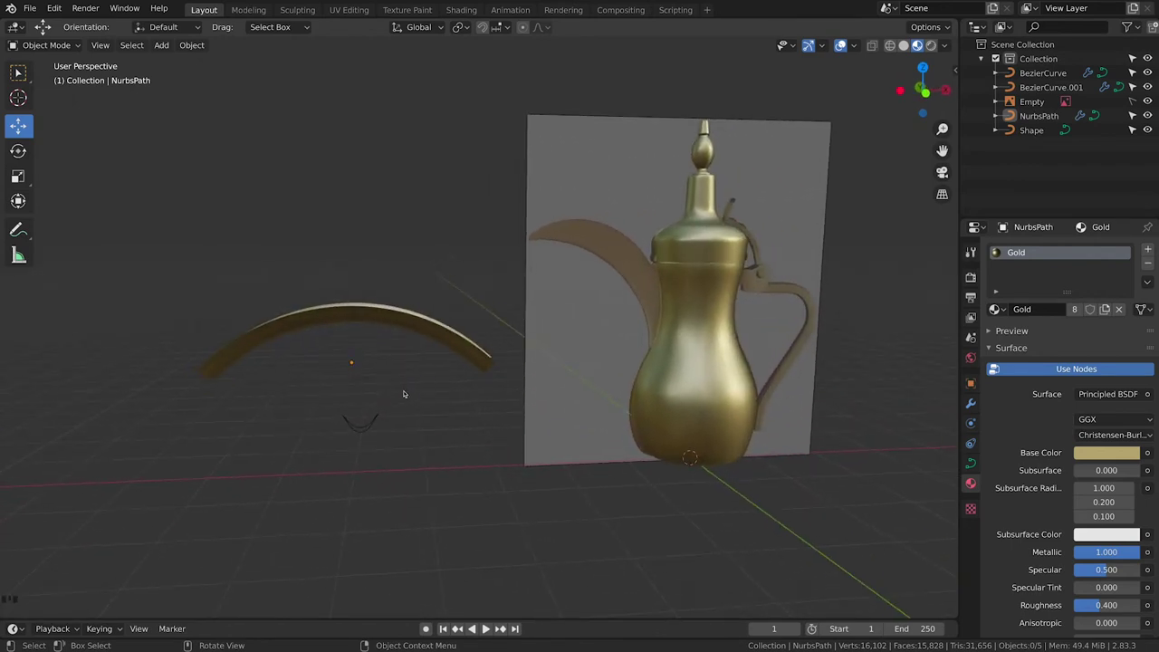
pyautogui.hotkey('shift', 'a')
pyautogui.moveTo(469, 382)
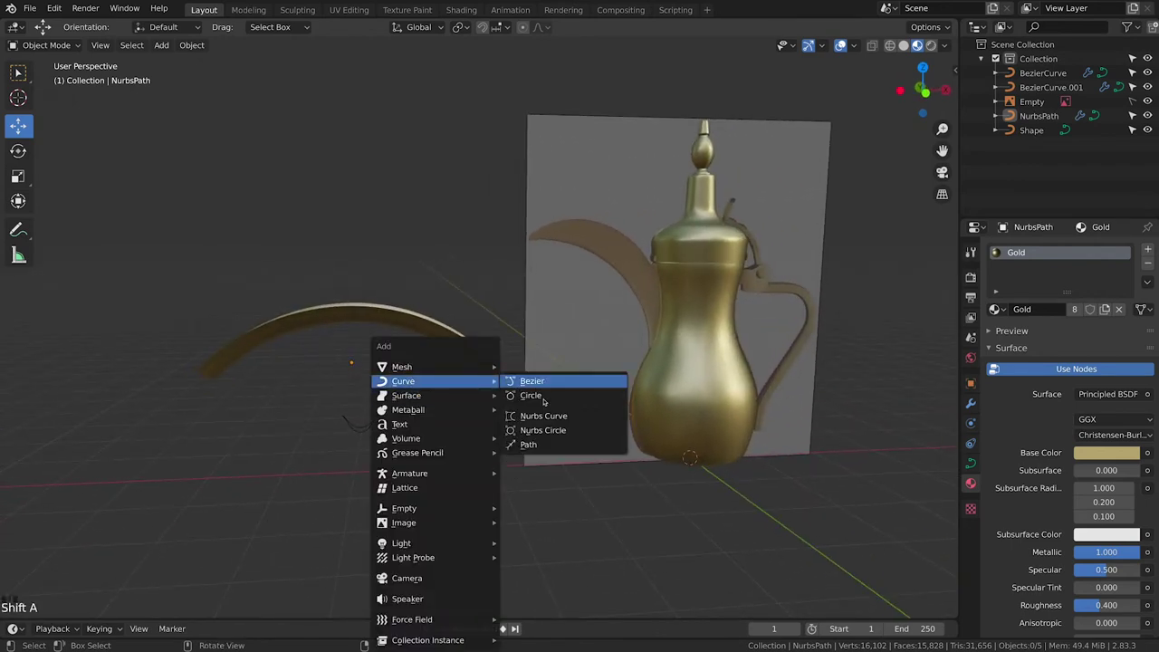
pyautogui.click(534, 445)
pyautogui.press('g')
pyautogui.press('x')
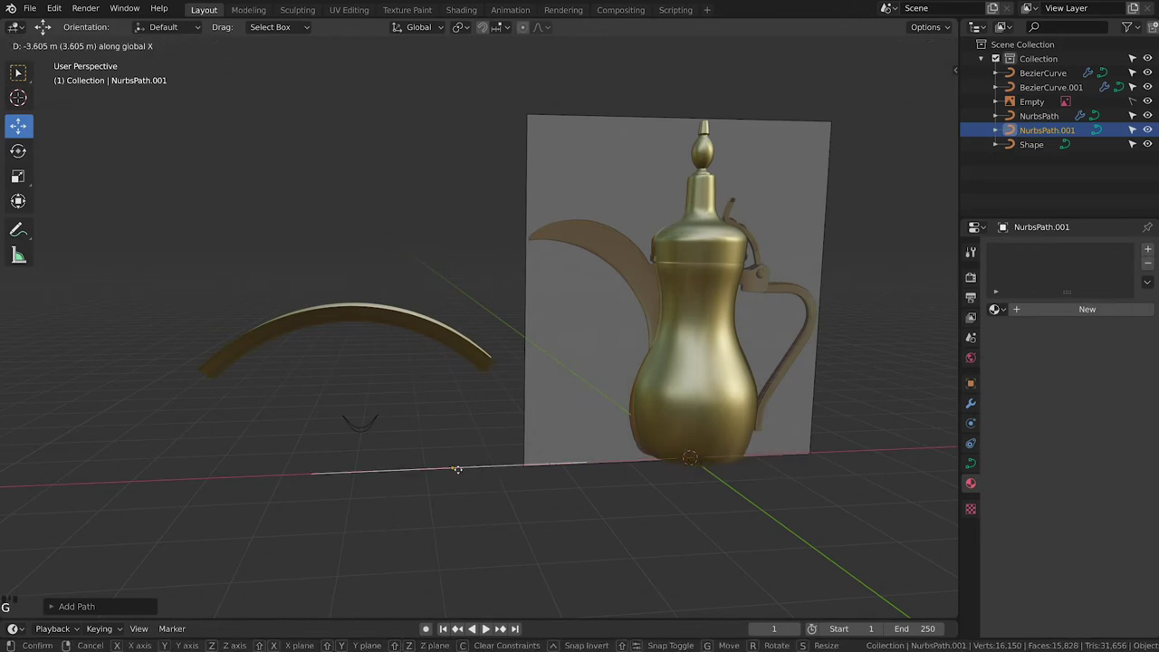
pyautogui.click(314, 473)
pyautogui.press('s')
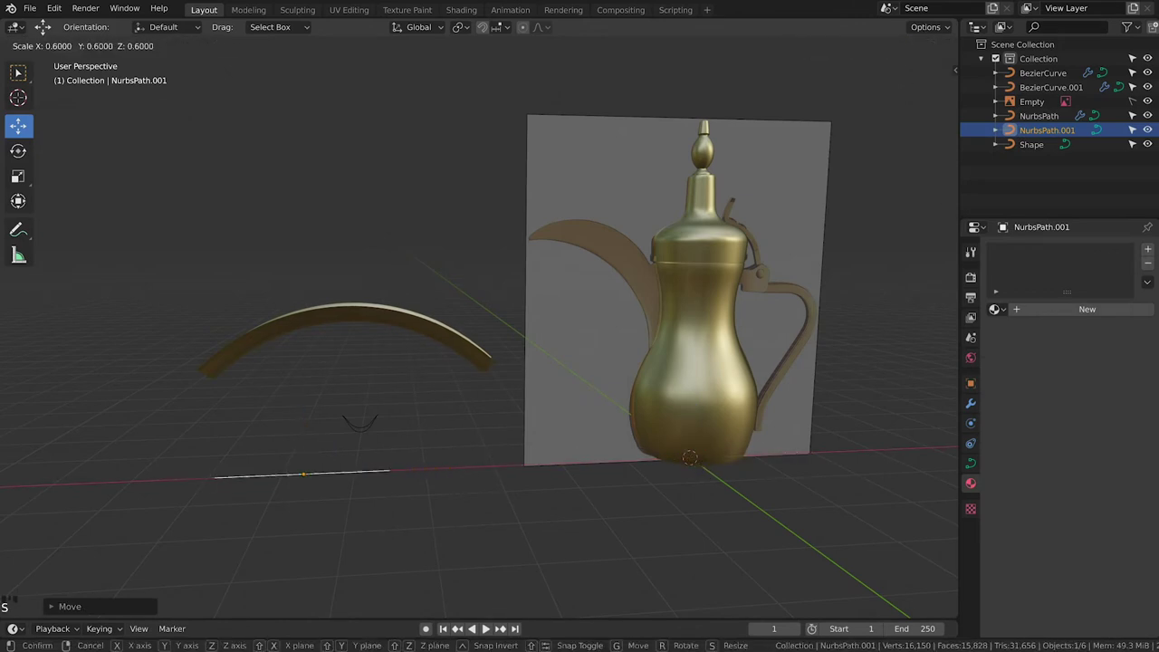
pyautogui.click(408, 465)
# Rename the new path curve as Taber
pyautogui.click(390, 326)
pyautogui.click(300, 477)
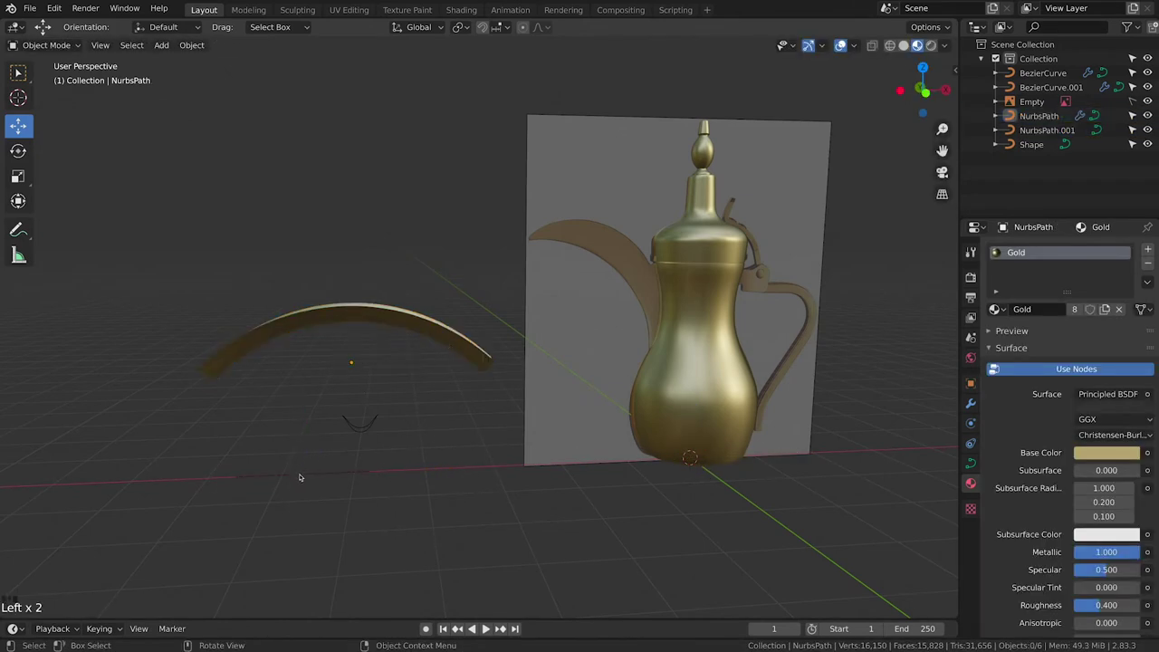
pyautogui.click(302, 473)
pyautogui.doubleClick(1056, 130)
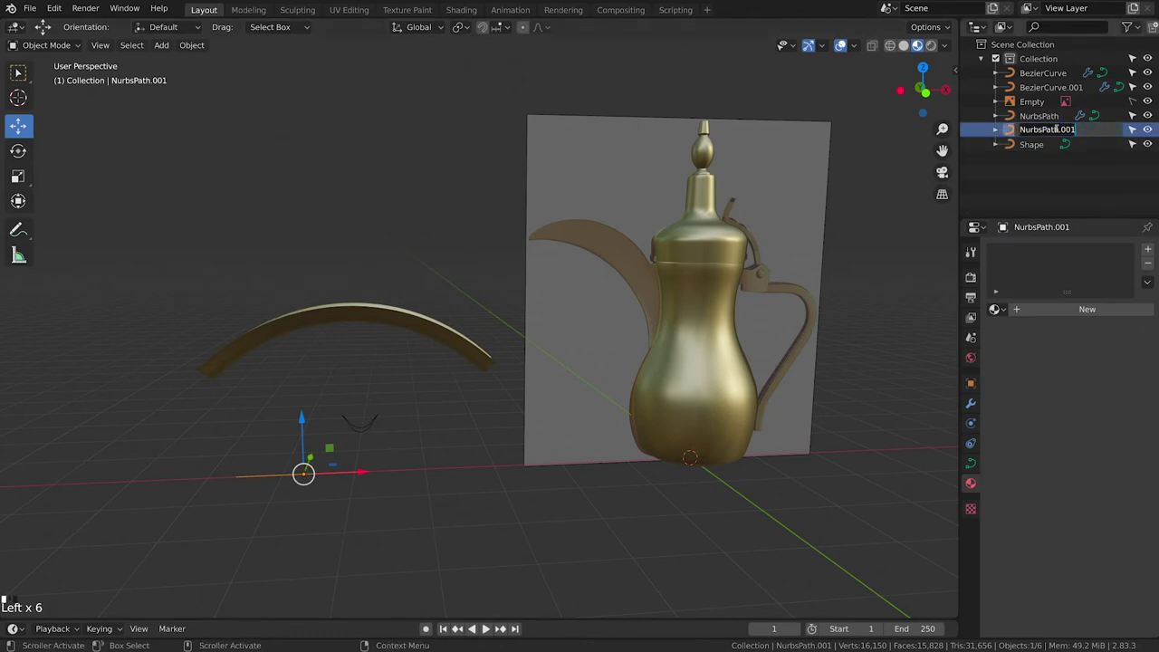
pyautogui.write('Taber')
pyautogui.press('Return')
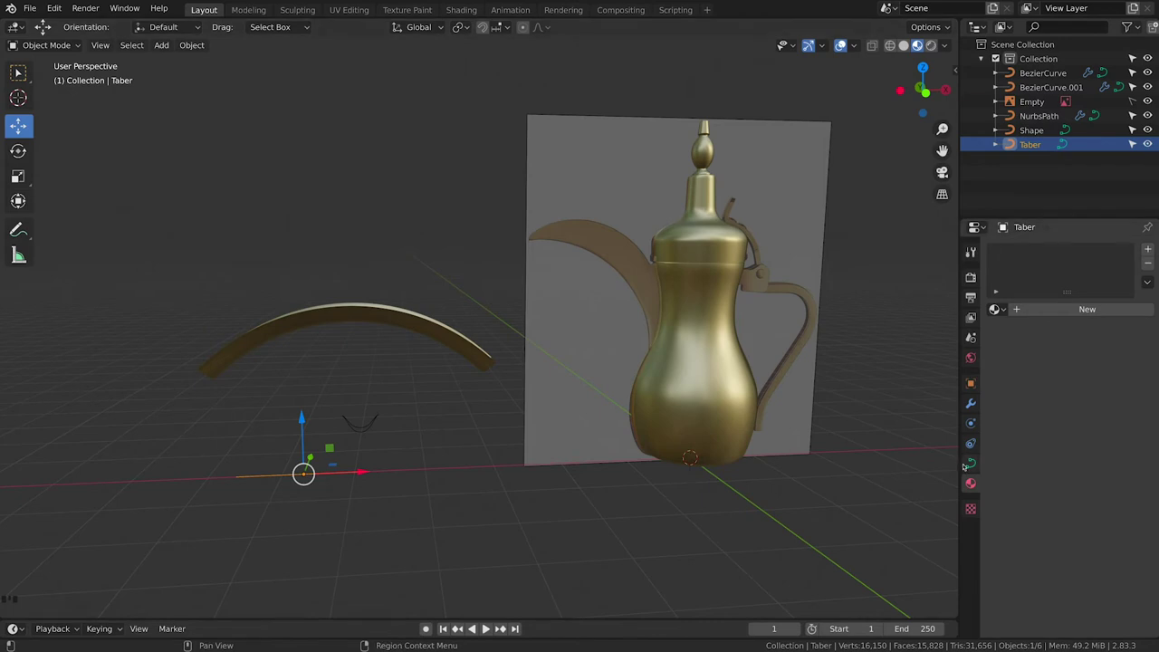
# Set Taber as the taper object of the arched NurbsPath
pyautogui.click(394, 320)
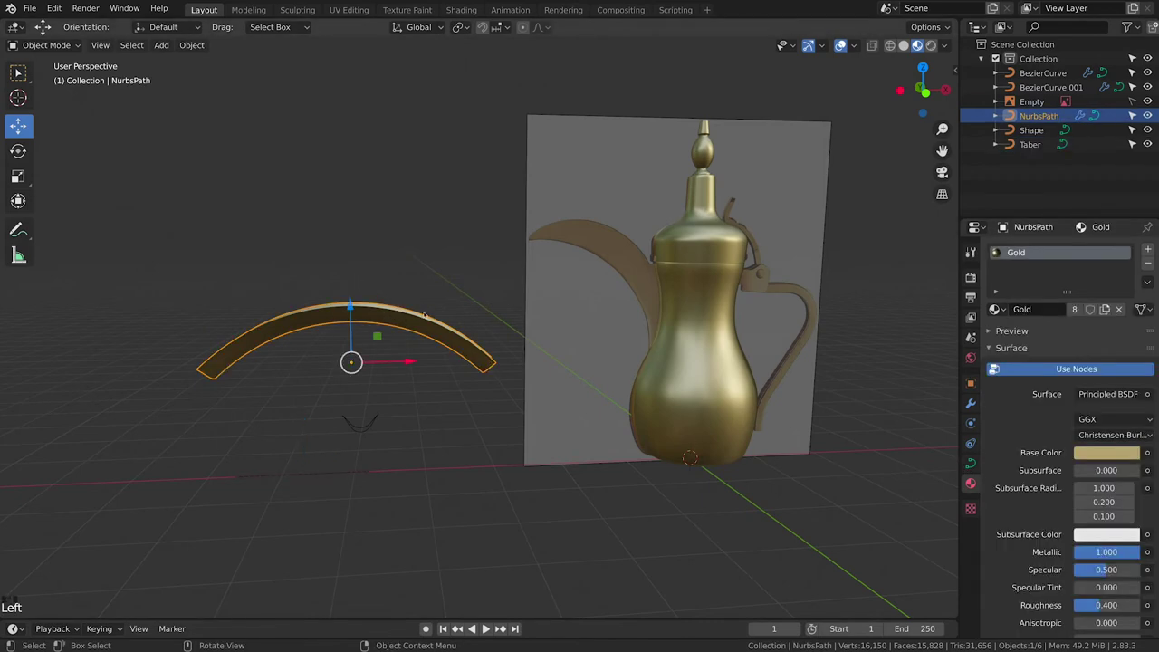
pyautogui.click(970, 463)
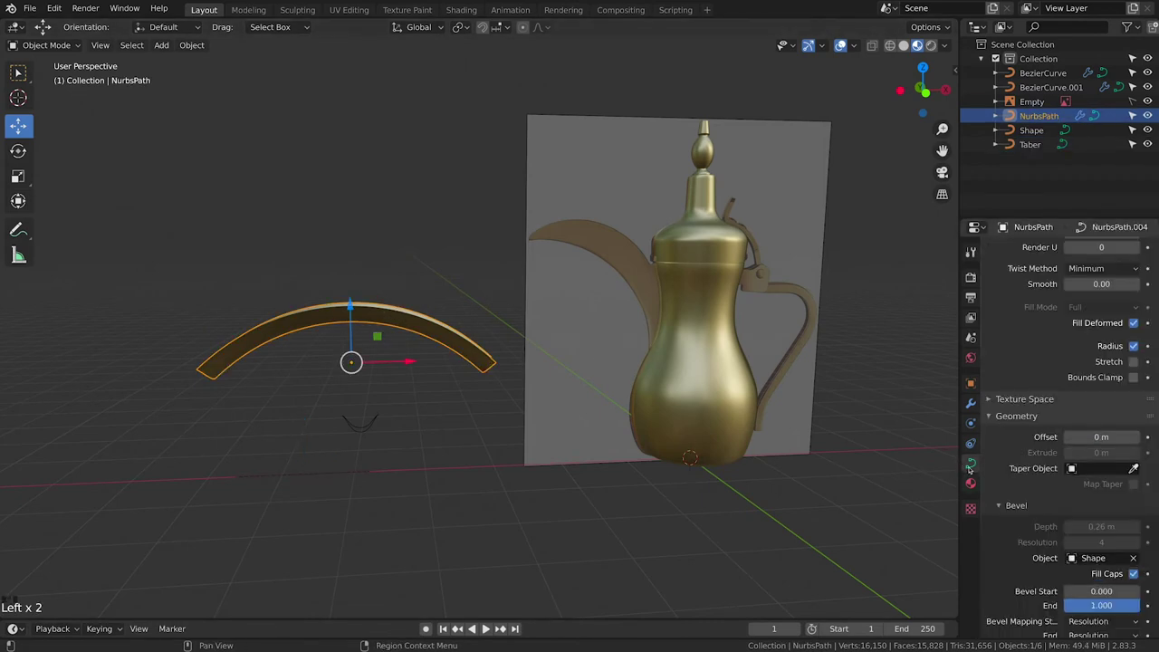
pyautogui.scroll(-3, 1018, 441)
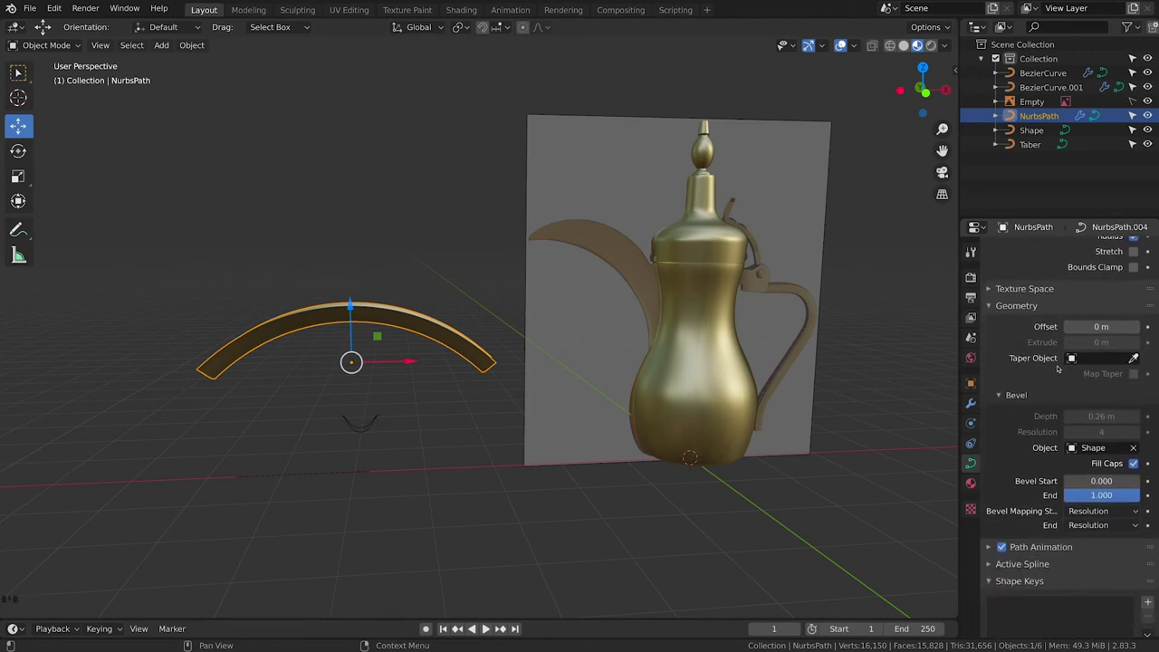
pyautogui.click(1073, 358)
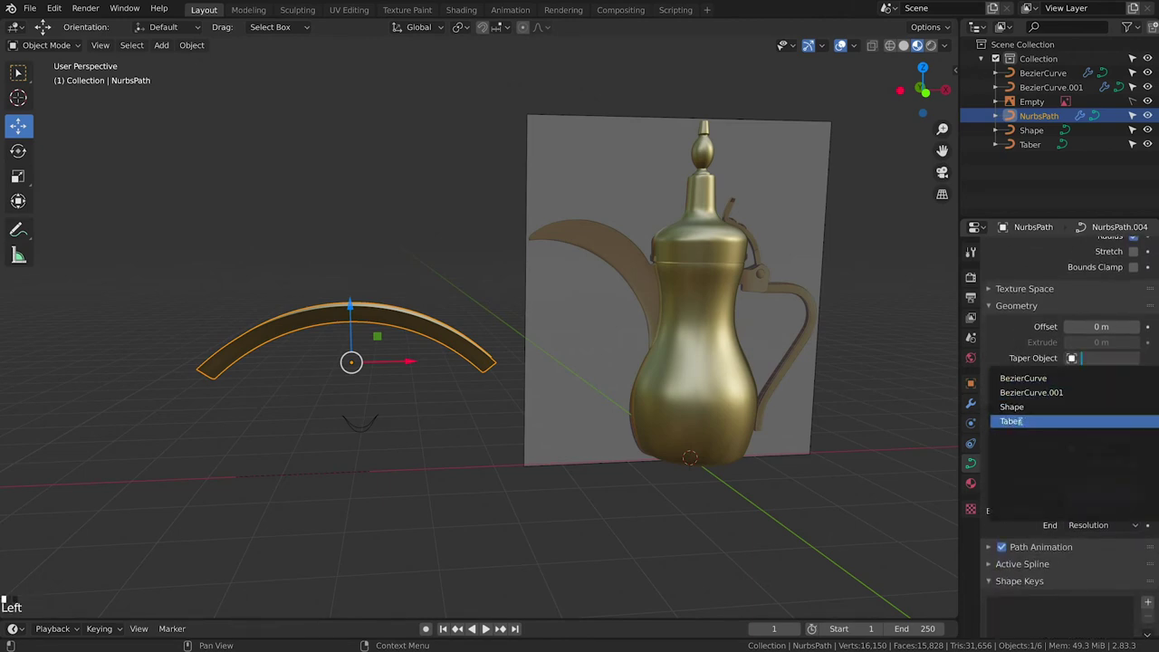
pyautogui.click(1030, 421)
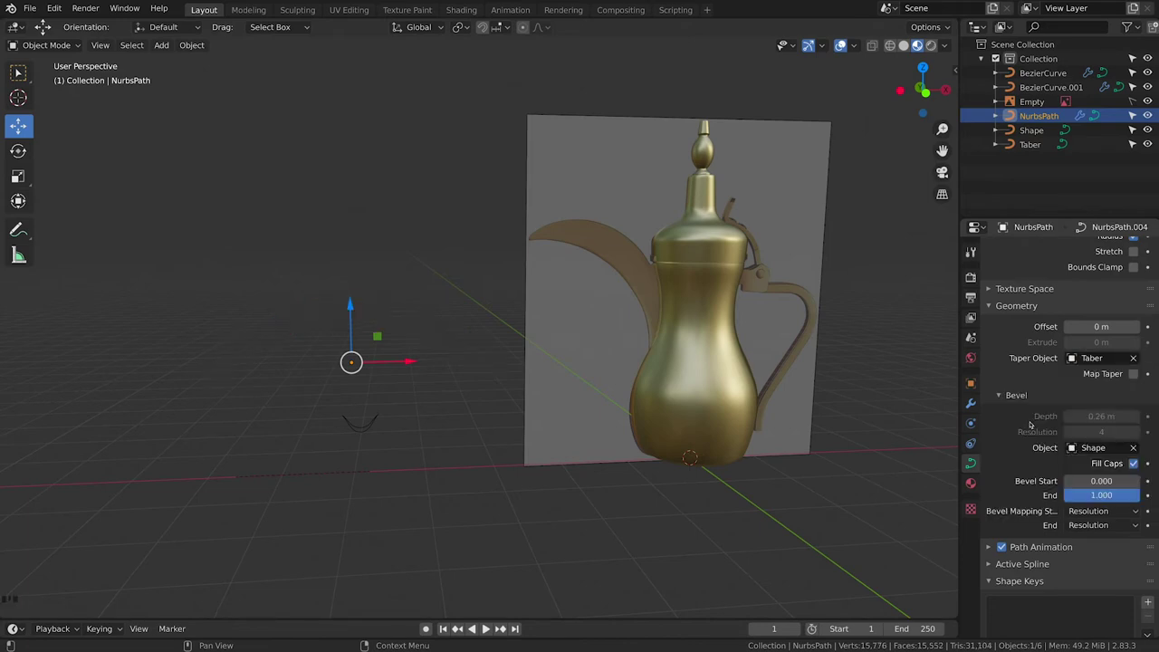
pyautogui.click(450, 398)
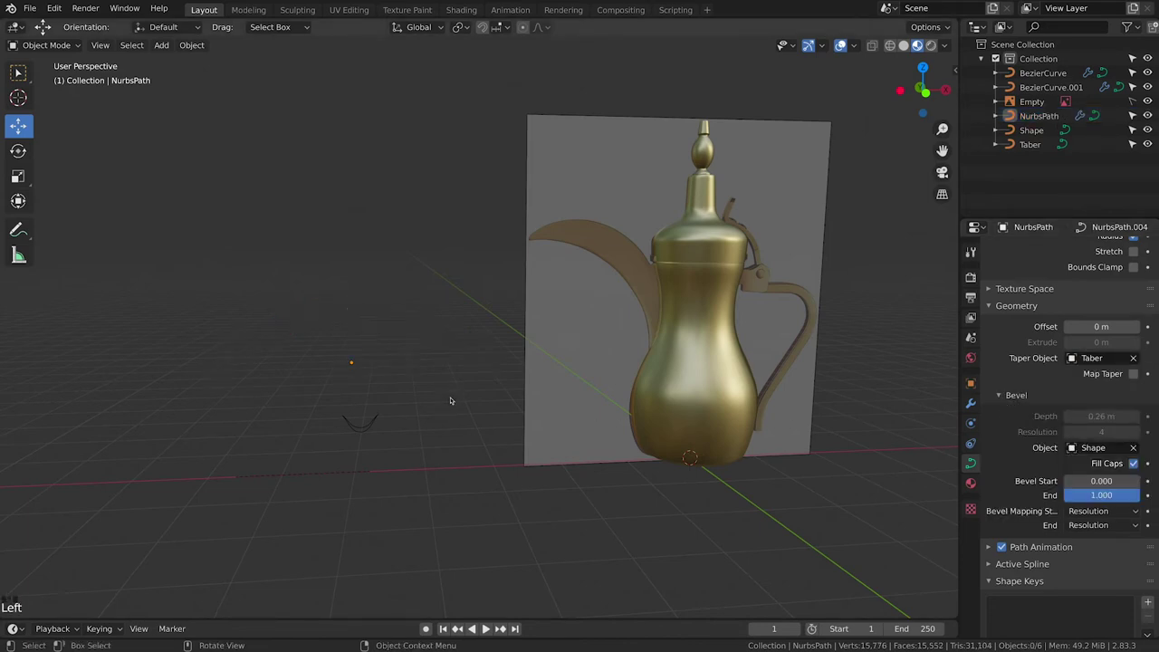
# Move the three middle control points of the Taber path along Y, away from the X axis, to give the spout a tapered form
pyautogui.moveTo(450, 399); pyautogui.dragTo(344, 478, button='middle')
pyautogui.click(345, 478)
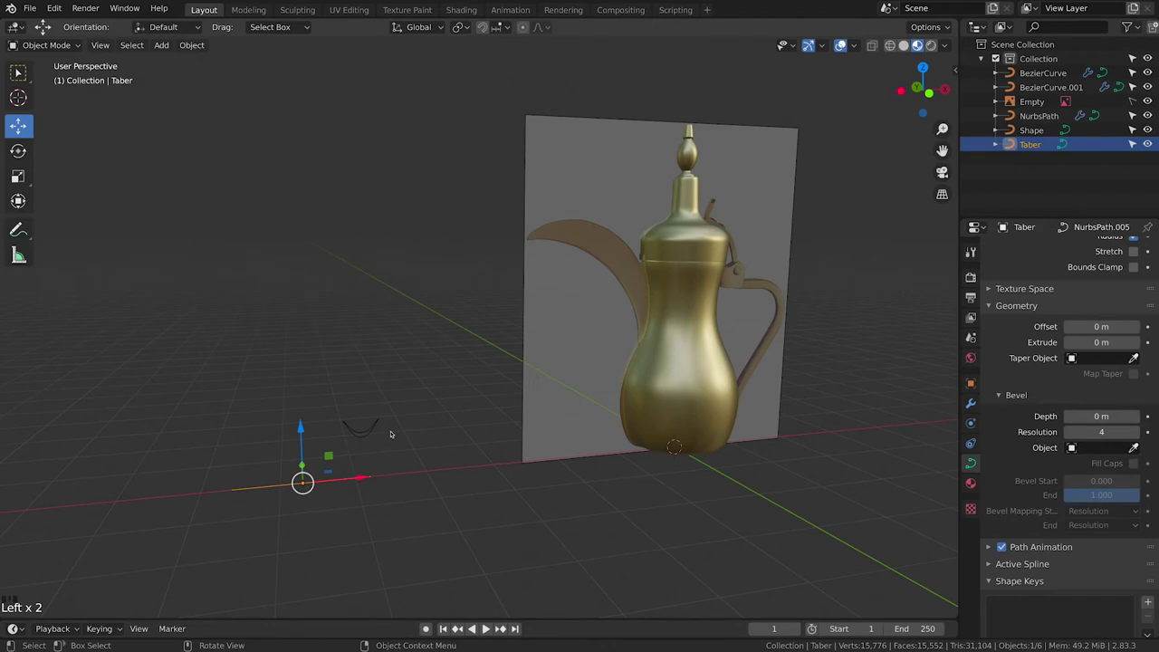
pyautogui.keyDown('shift'); pyautogui.moveTo(406, 422); pyautogui.dragTo(444, 379, button='middle'); pyautogui.keyUp('shift')
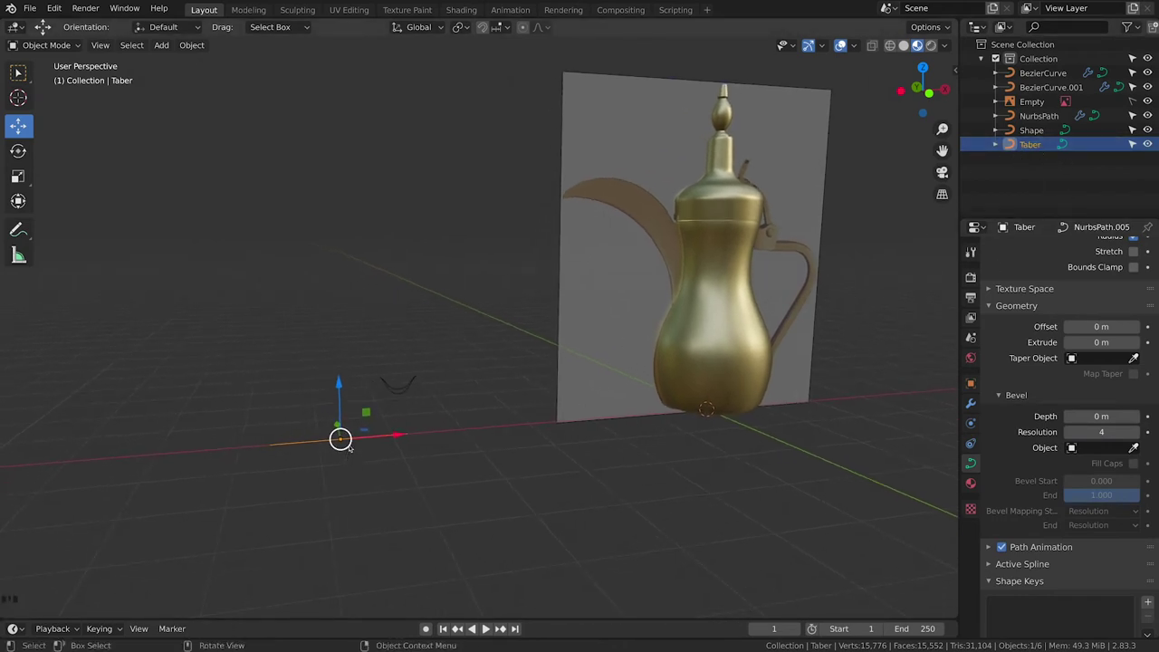
pyautogui.click(43, 45)
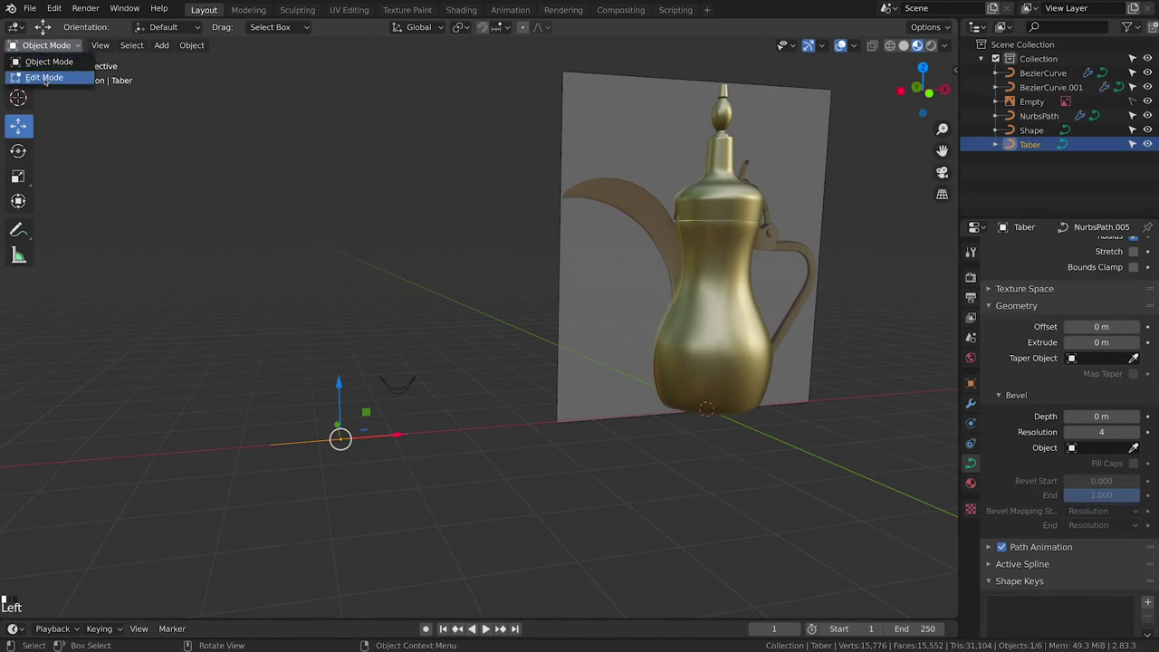
pyautogui.click(40, 74)
pyautogui.moveTo(372, 448); pyautogui.dragTo(341, 461, button='middle')
pyautogui.click(347, 442)
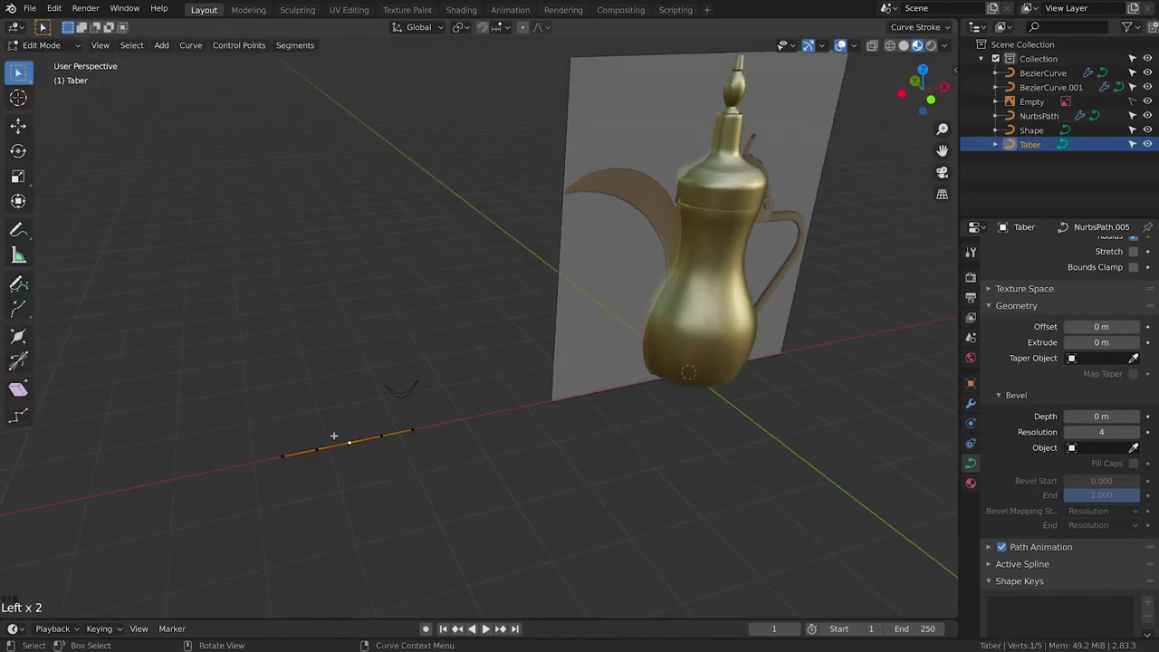
pyautogui.moveTo(309, 428); pyautogui.dragTo(390, 464)
pyautogui.click(18, 125)
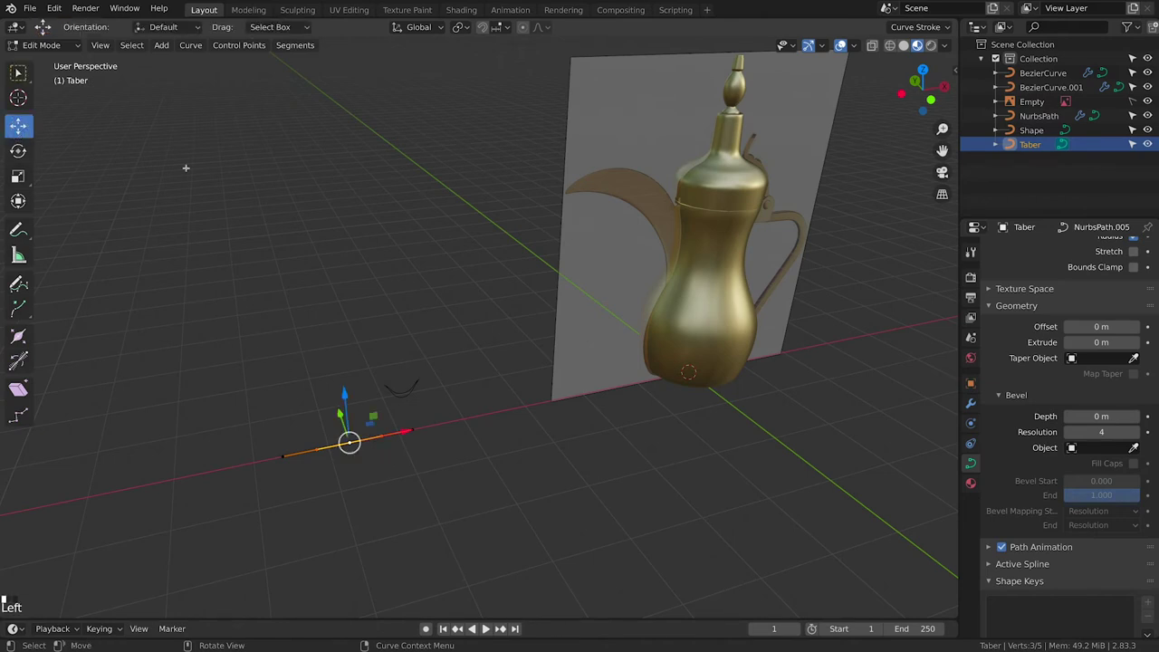
pyautogui.moveTo(348, 442); pyautogui.dragTo(331, 386)
pyautogui.moveTo(380, 362); pyautogui.dragTo(326, 485, button='middle')
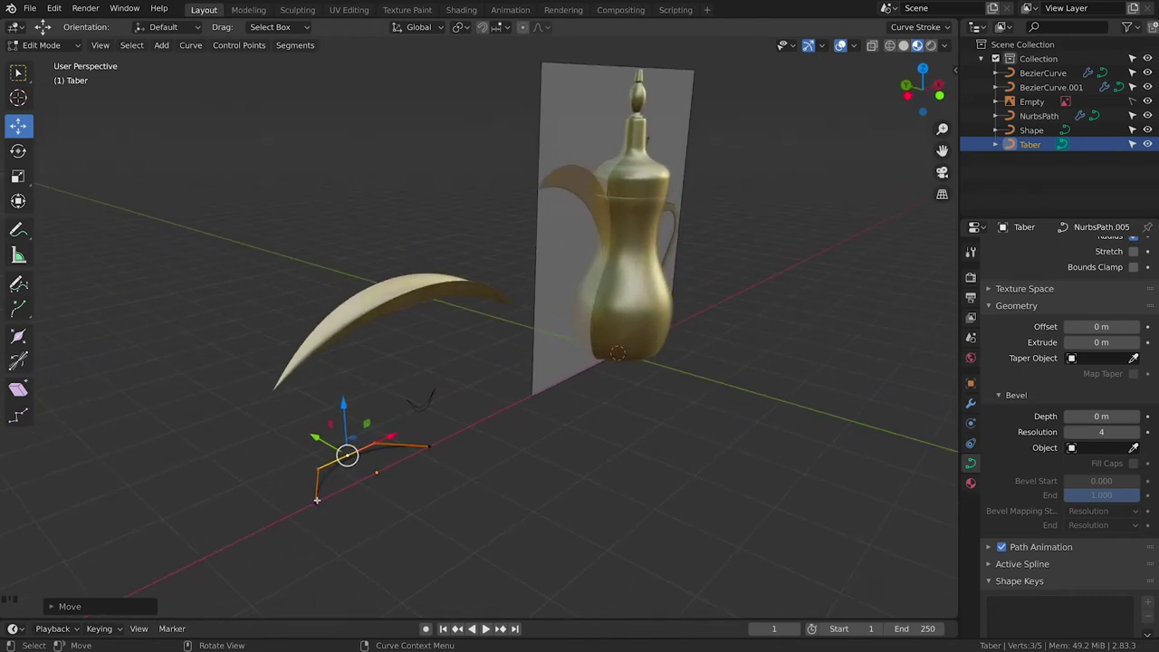
# Shift the Taber path's outer end control point slightly along Y and finish editing the curve
pyautogui.click(316, 502)
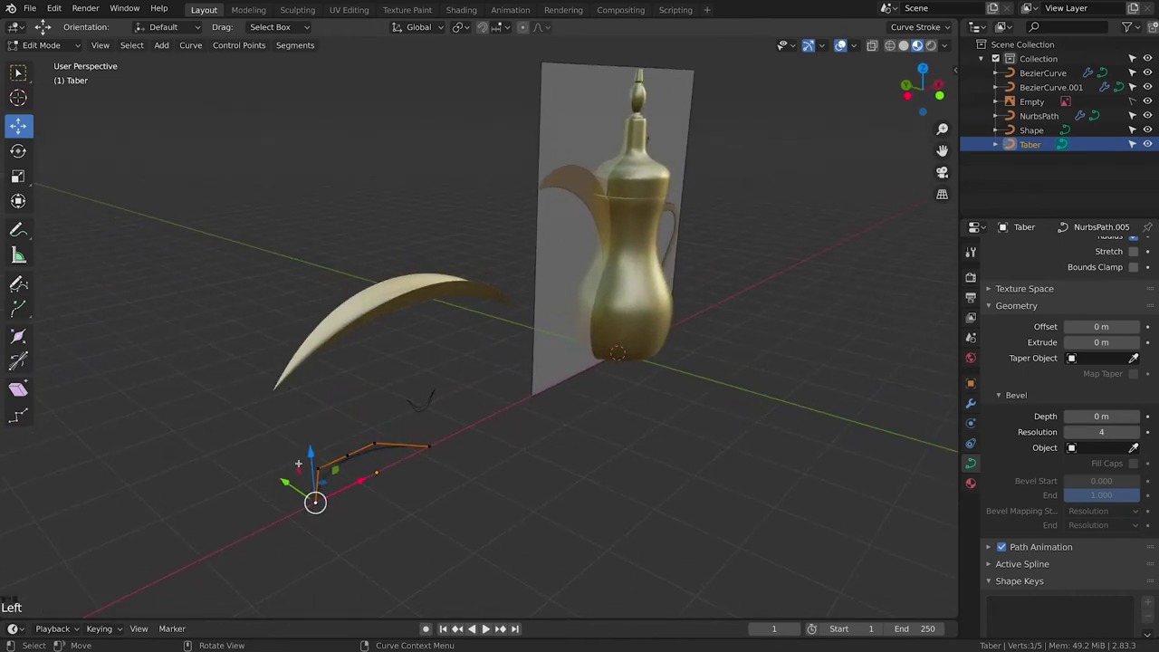
pyautogui.press('g')
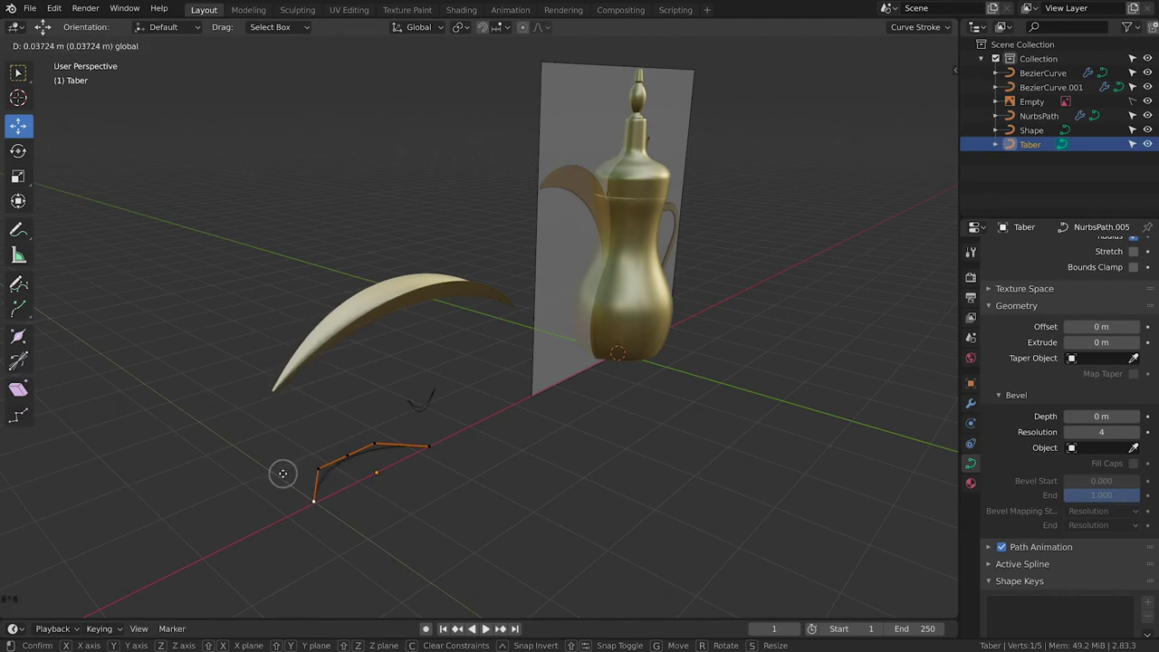
pyautogui.click(282, 472)
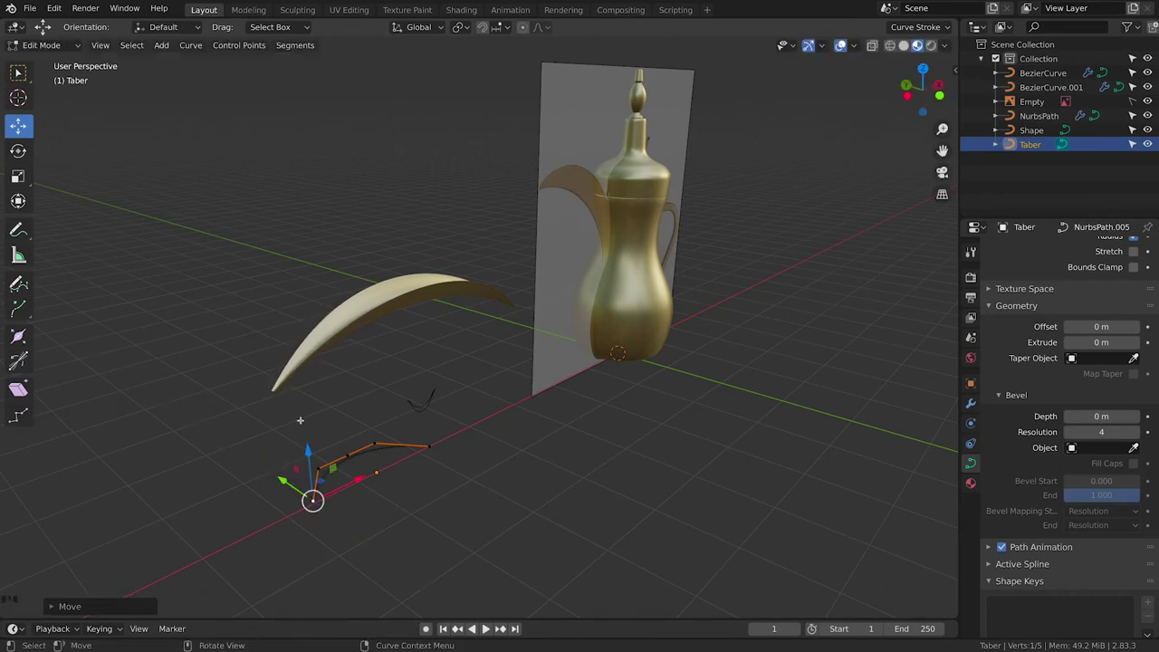
pyautogui.moveTo(302, 421); pyautogui.dragTo(324, 401, button='middle')
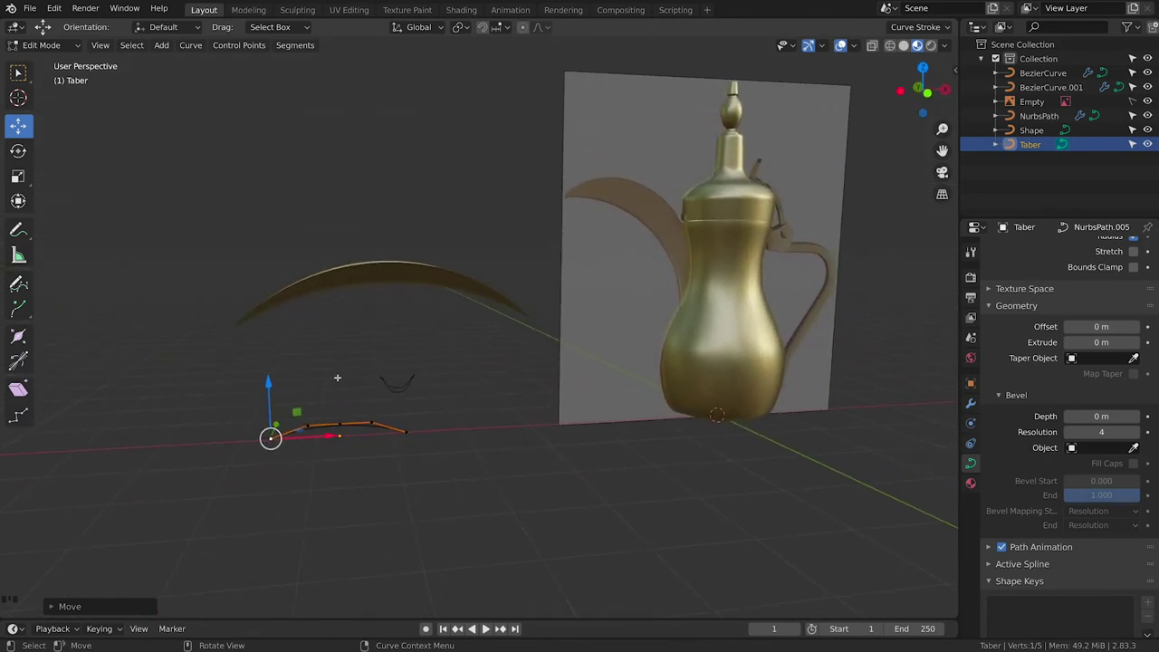
pyautogui.press('Tab')
pyautogui.click(369, 343)
# Move the arched spout over the spout in the reference image, working in the front orthographic view
pyautogui.keyDown('shift'); pyautogui.moveTo(435, 383); pyautogui.dragTo(308, 363, button='middle'); pyautogui.keyUp('shift')
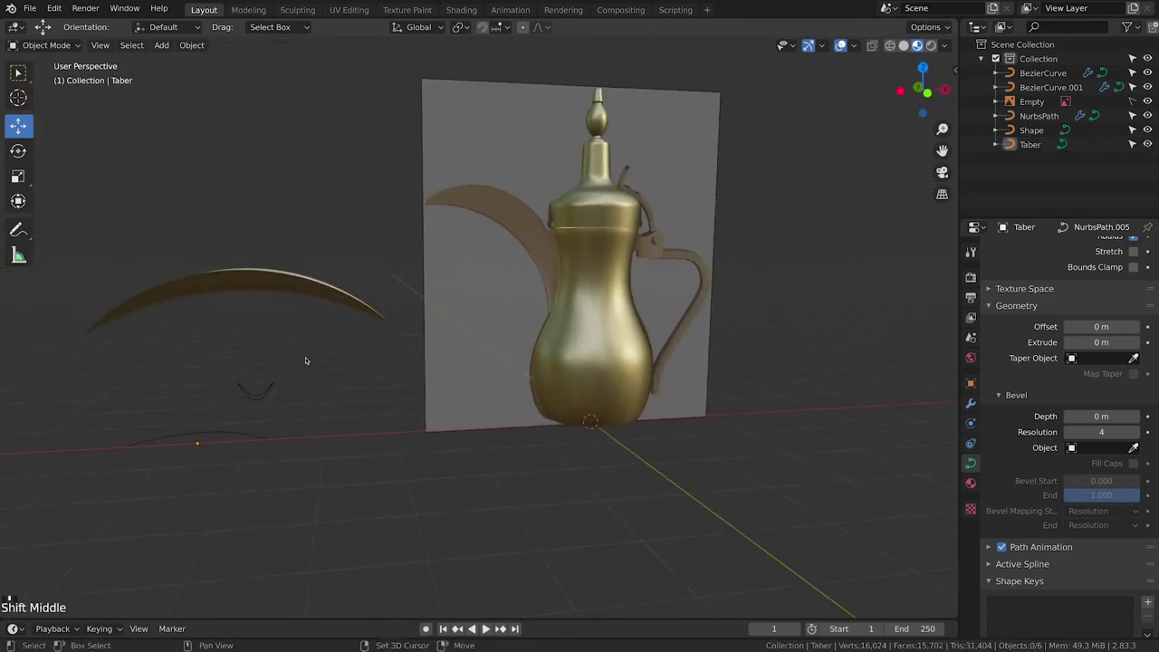
pyautogui.click(251, 279)
pyautogui.press('`')
pyautogui.click(241, 215)
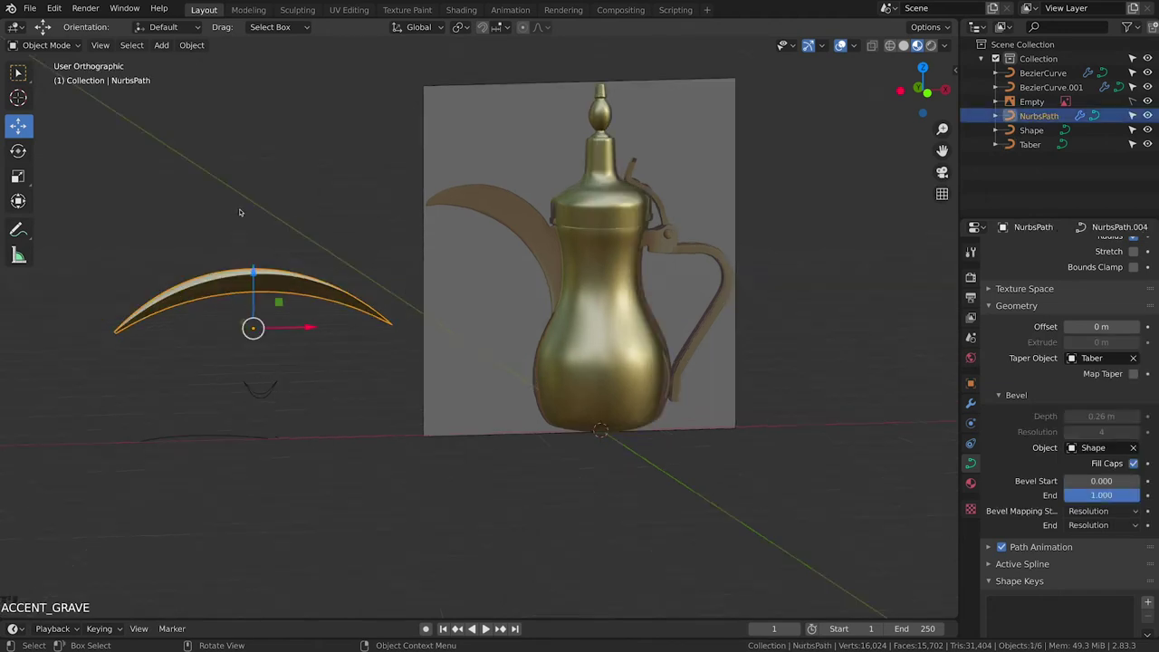
pyautogui.press('g')
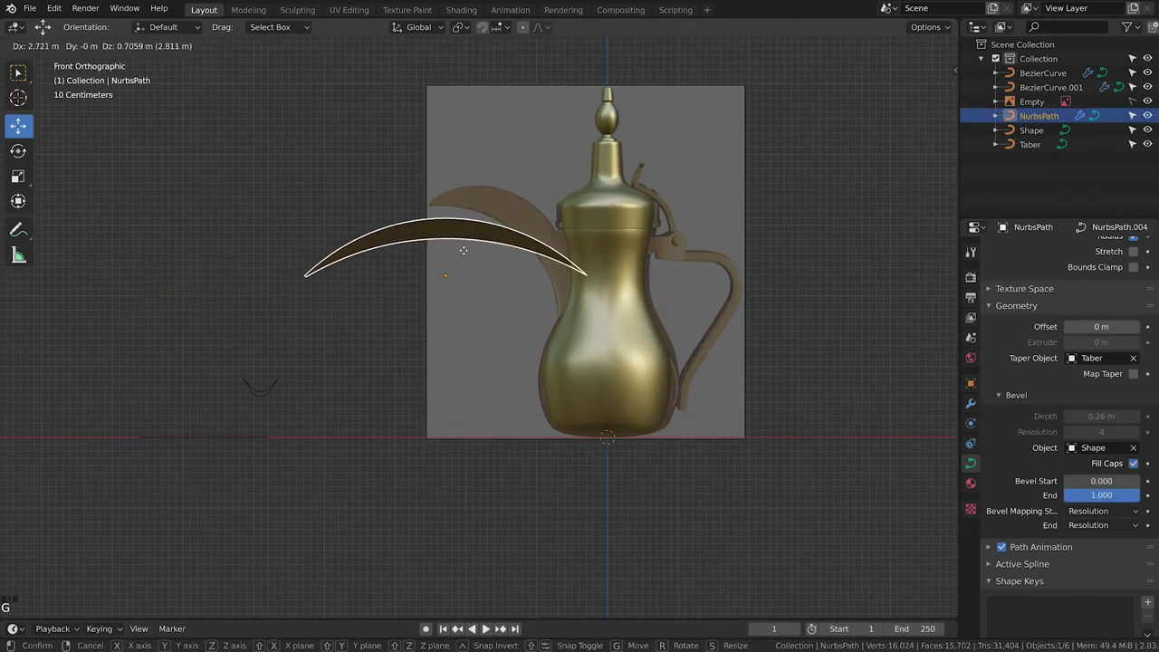
pyautogui.click(535, 260)
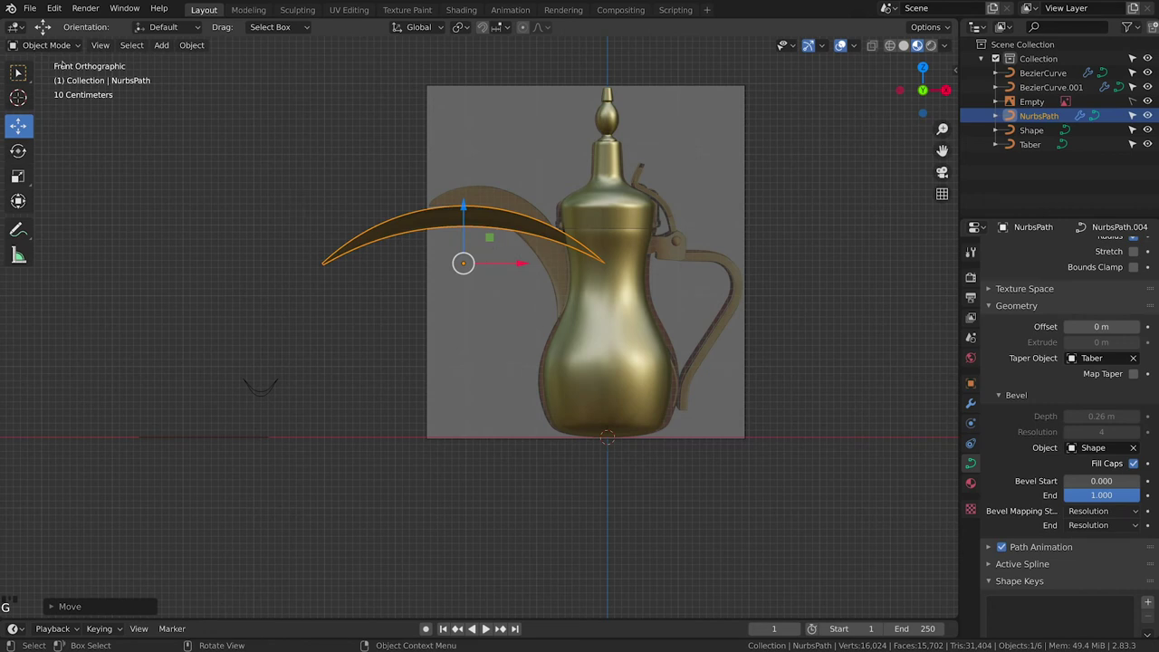
# Raise the spout path's three upper control points above the reference spout and shift them slightly towards the pot
pyautogui.click(46, 44)
pyautogui.click(38, 79)
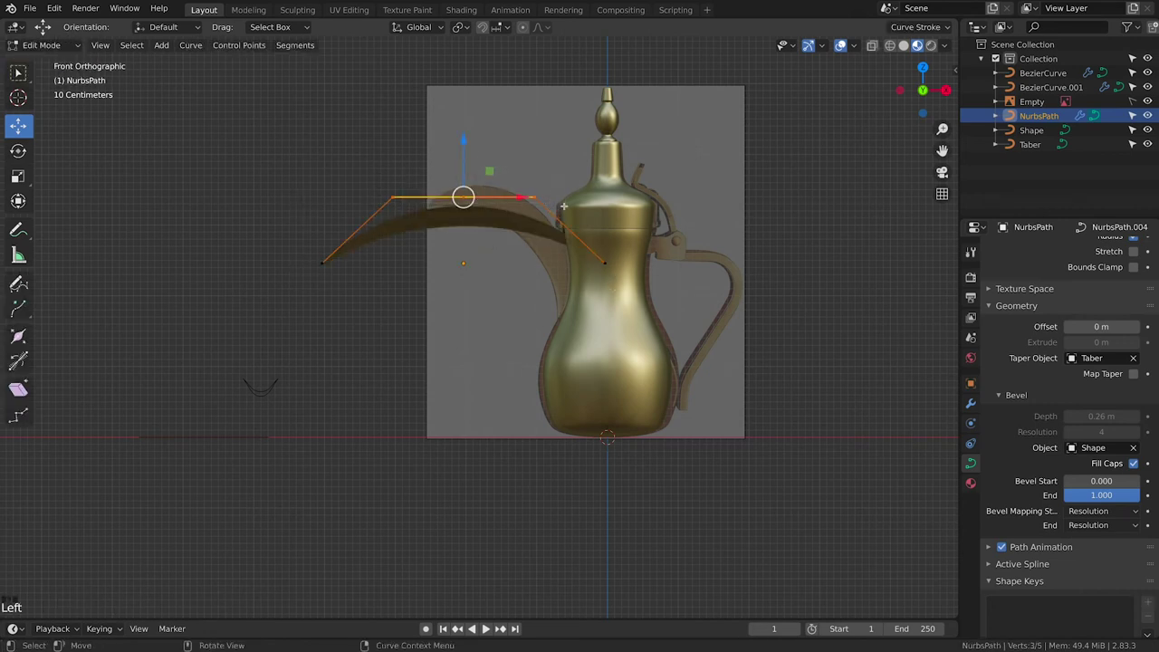
pyautogui.moveTo(471, 207); pyautogui.dragTo(502, 131)
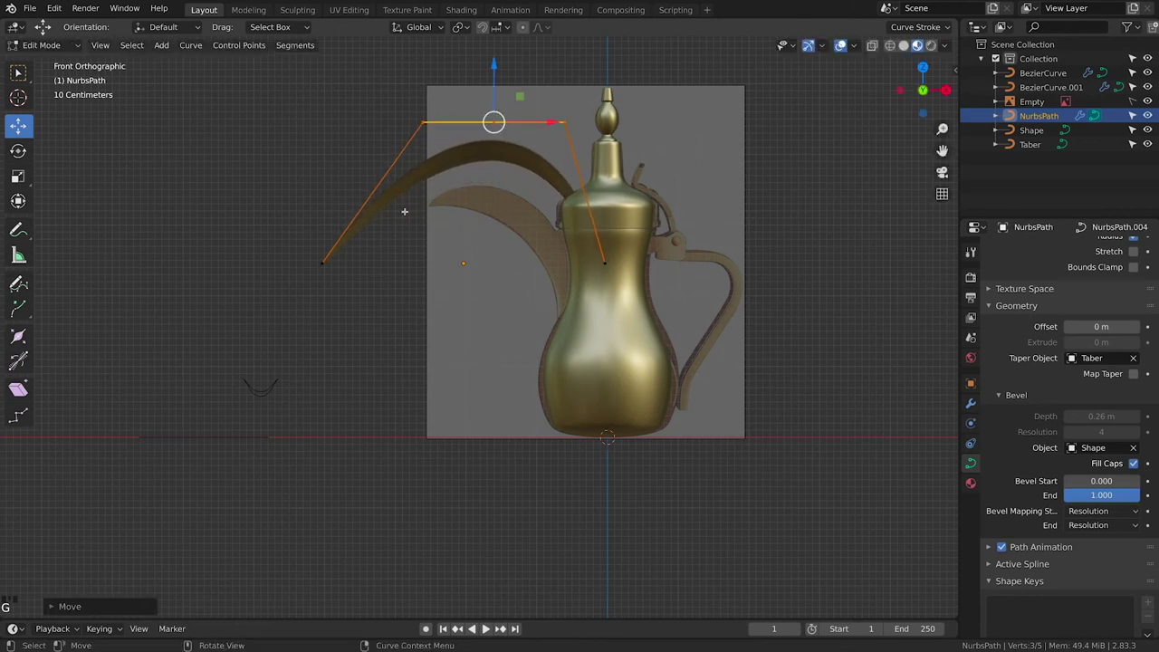
# Move the spout path's outer end control point onto the reference spout's tip, about 1.54 m in X and 0.83 m in Z
pyautogui.click(323, 263)
pyautogui.press('g')
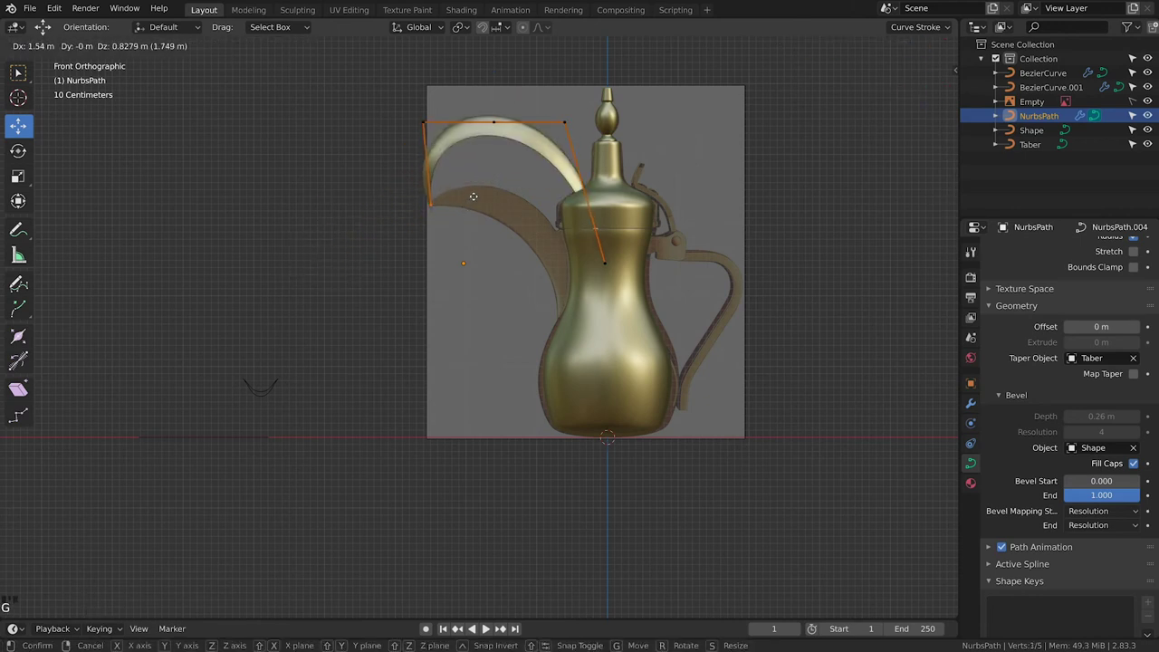
pyautogui.click(474, 197)
# Lower the spout path's three upper control points about 0.37 m, and move the inner end point to the reference spout's base
pyautogui.moveTo(384, 95); pyautogui.dragTo(601, 142)
pyautogui.press('g')
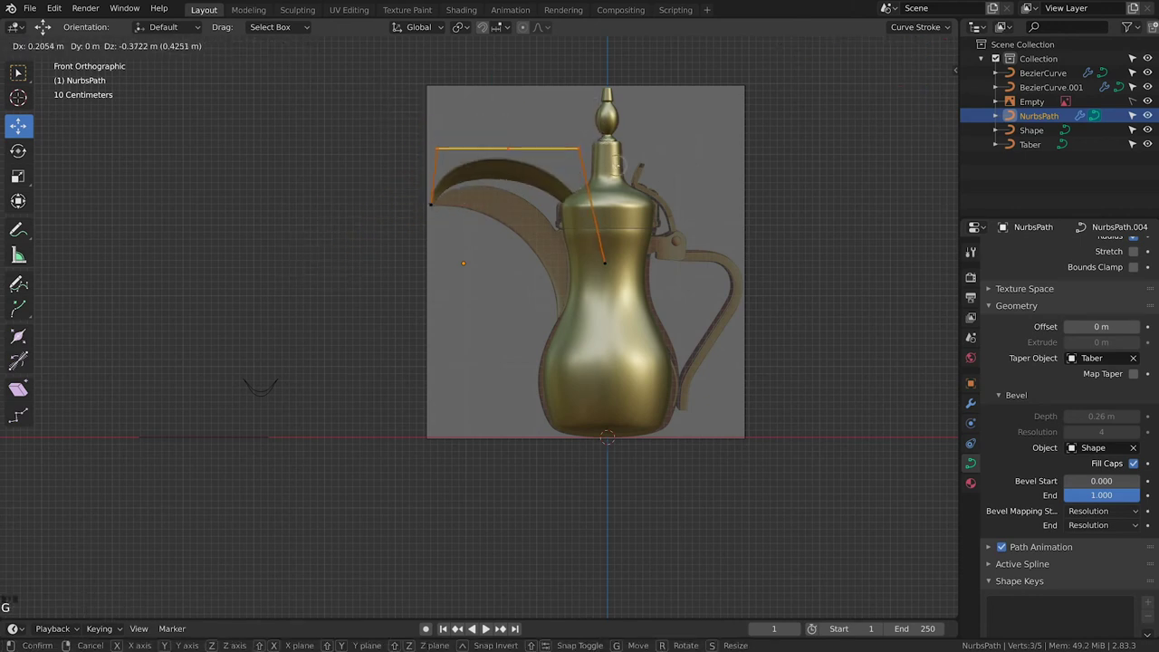
pyautogui.click(616, 161)
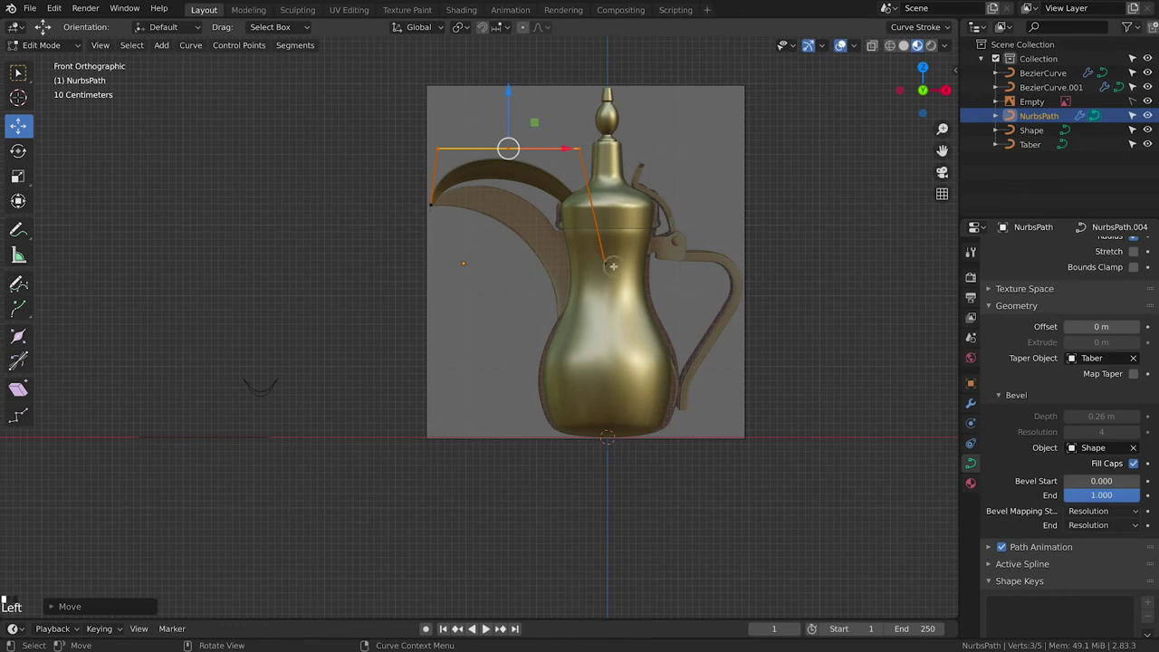
pyautogui.click(587, 341)
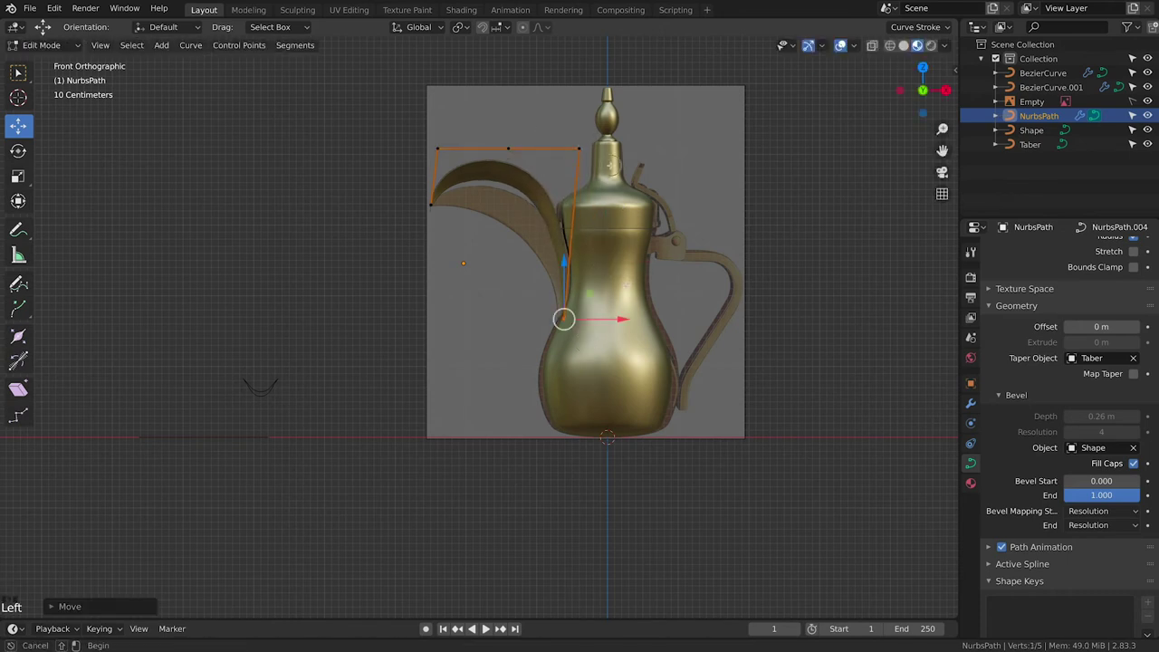
# Move the upper control point nearest the pot down to the lid's rim, and shift the middle upper point towards the pot
pyautogui.click(576, 150)
pyautogui.press('g')
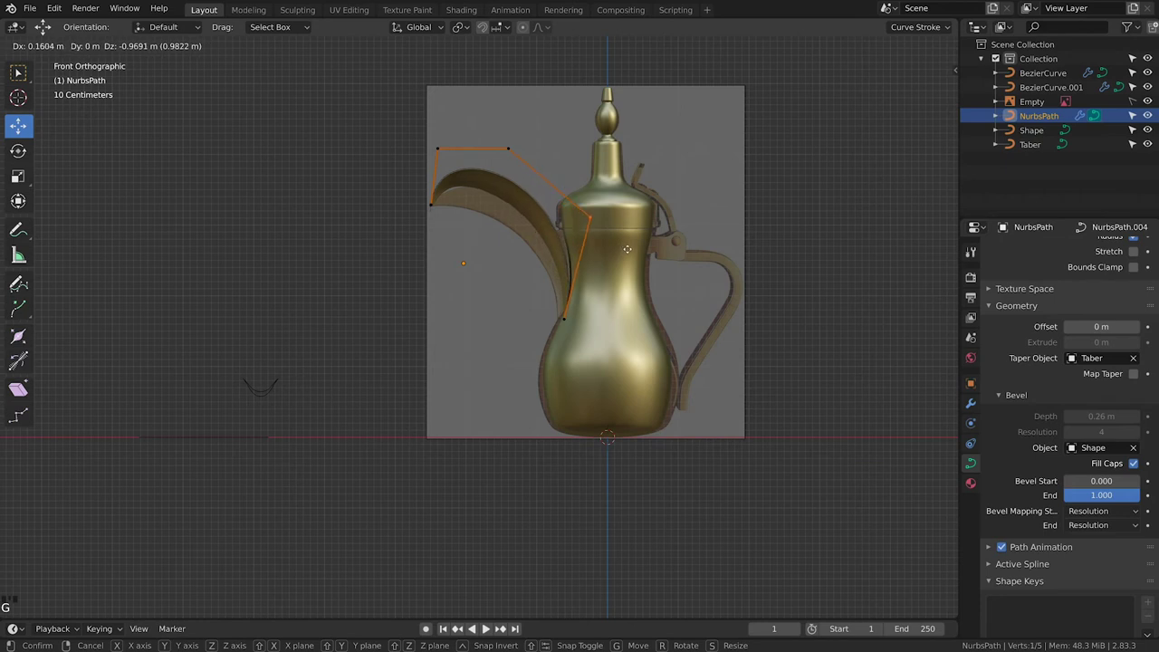
pyautogui.click(639, 252)
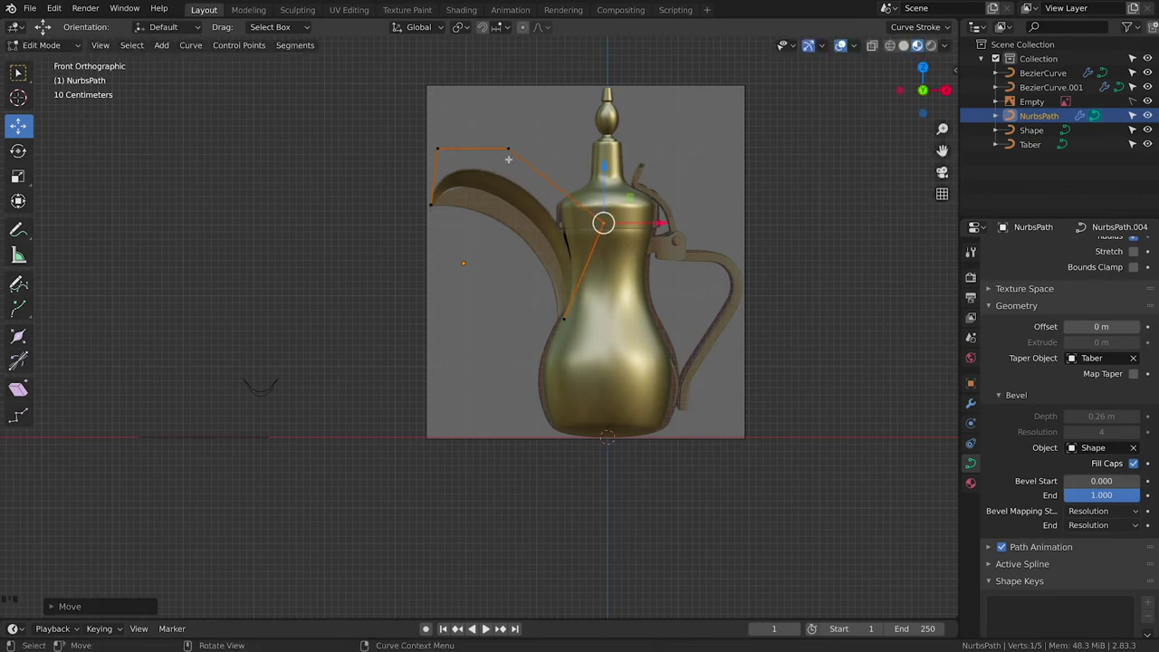
pyautogui.click(501, 136)
pyautogui.press('g')
pyautogui.click(512, 173)
# Move the outer upper control point towards the pot and lower it until it sits just above the reference spout's tip section
pyautogui.click(436, 147)
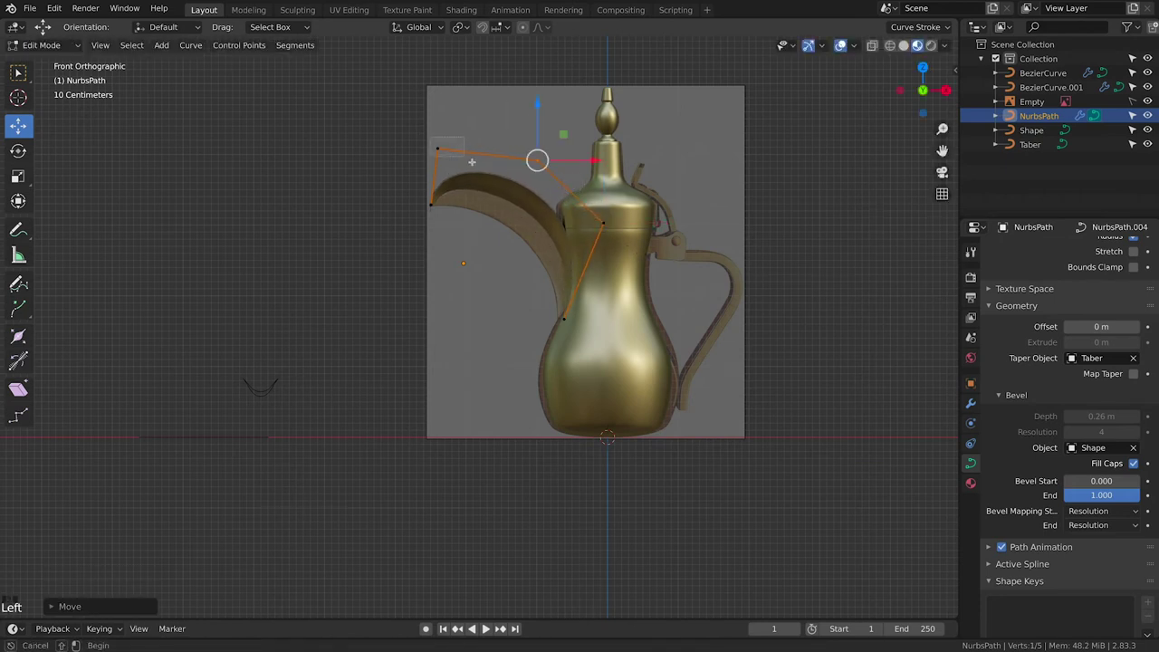
pyautogui.press('g')
pyautogui.click(519, 172)
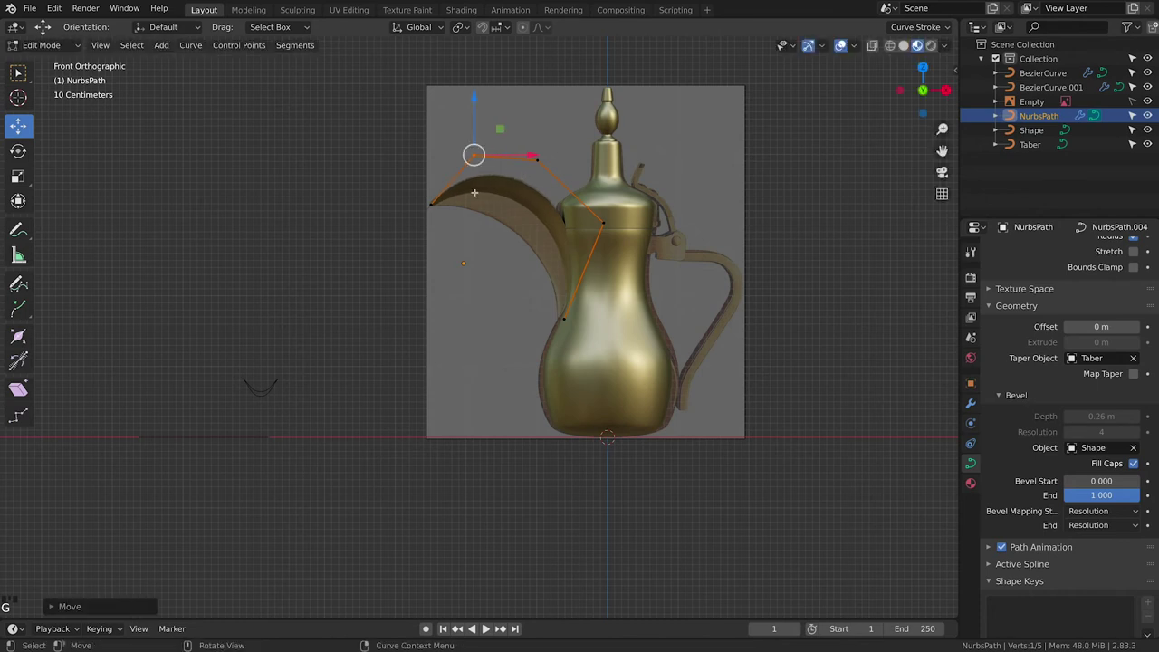
pyautogui.press('g')
pyautogui.click(487, 198)
# Lower the spout path's middle upper, pot-side and base control points slightly to follow the reference spout's curve
pyautogui.click(550, 159)
pyautogui.press('g')
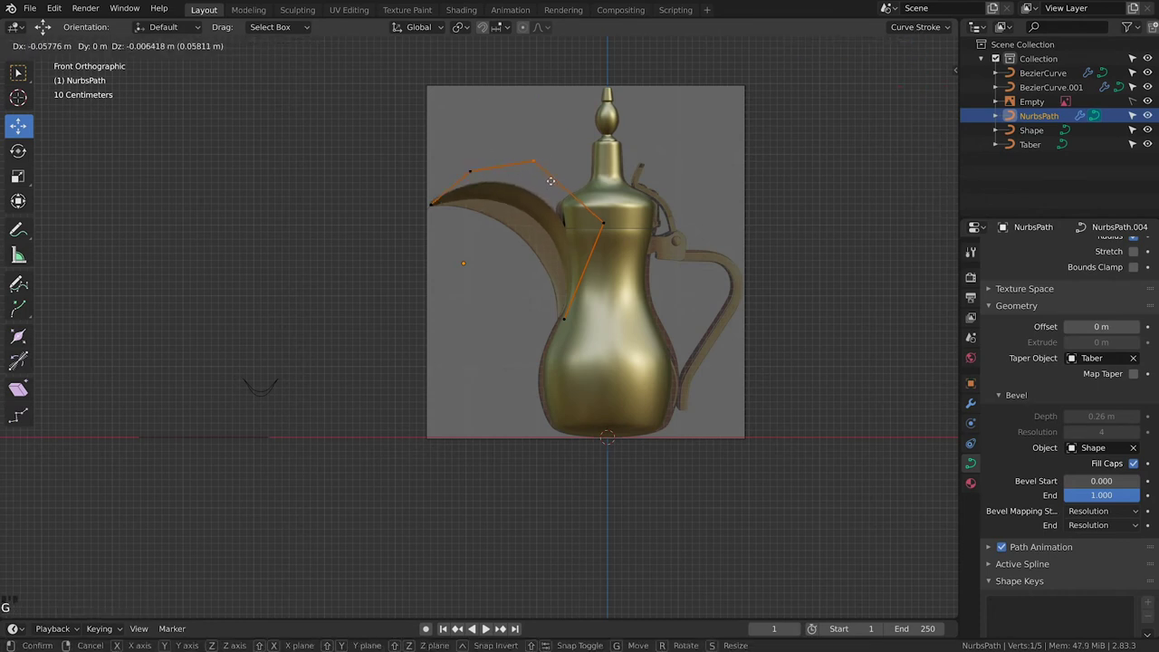
pyautogui.click(546, 194)
pyautogui.click(603, 222)
pyautogui.press('g')
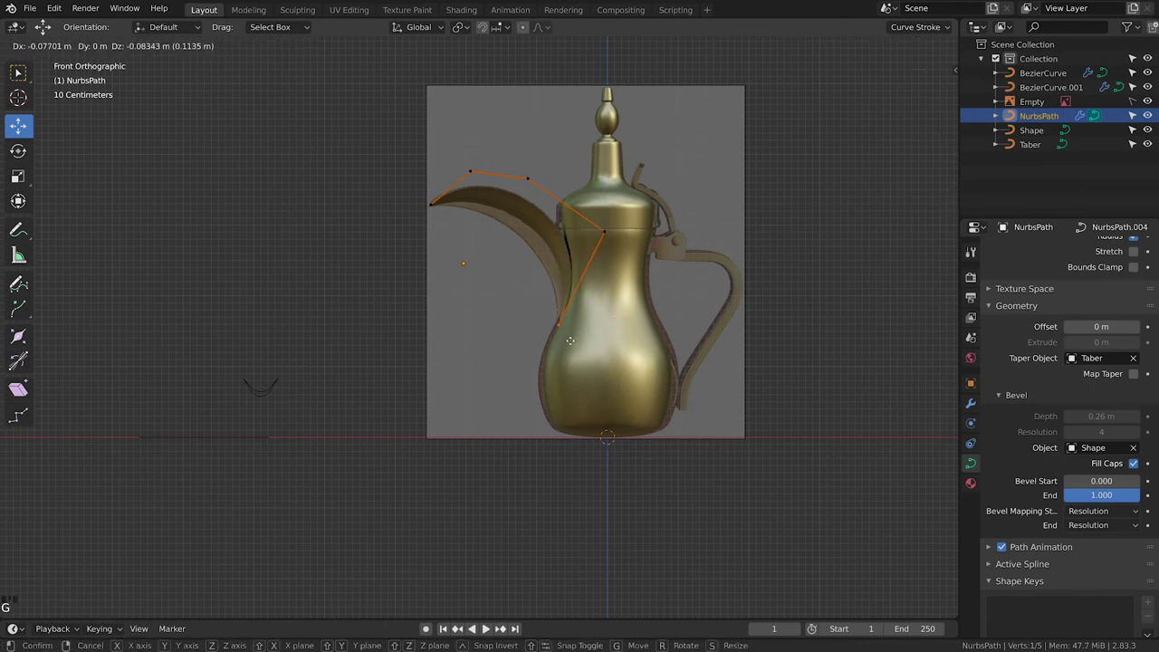
pyautogui.click(572, 341)
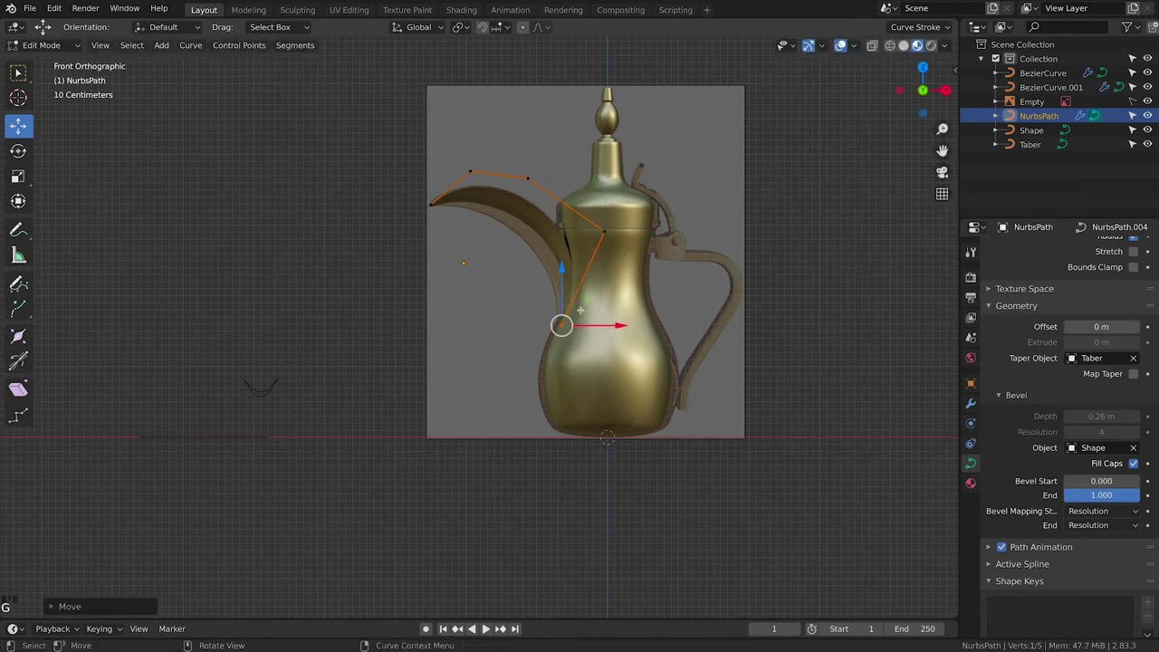
# Move the middle upper control point about 0.15 m away from the pot, and nudge the pot-side point outward to the opposite side
pyautogui.click(523, 175)
pyautogui.press('g')
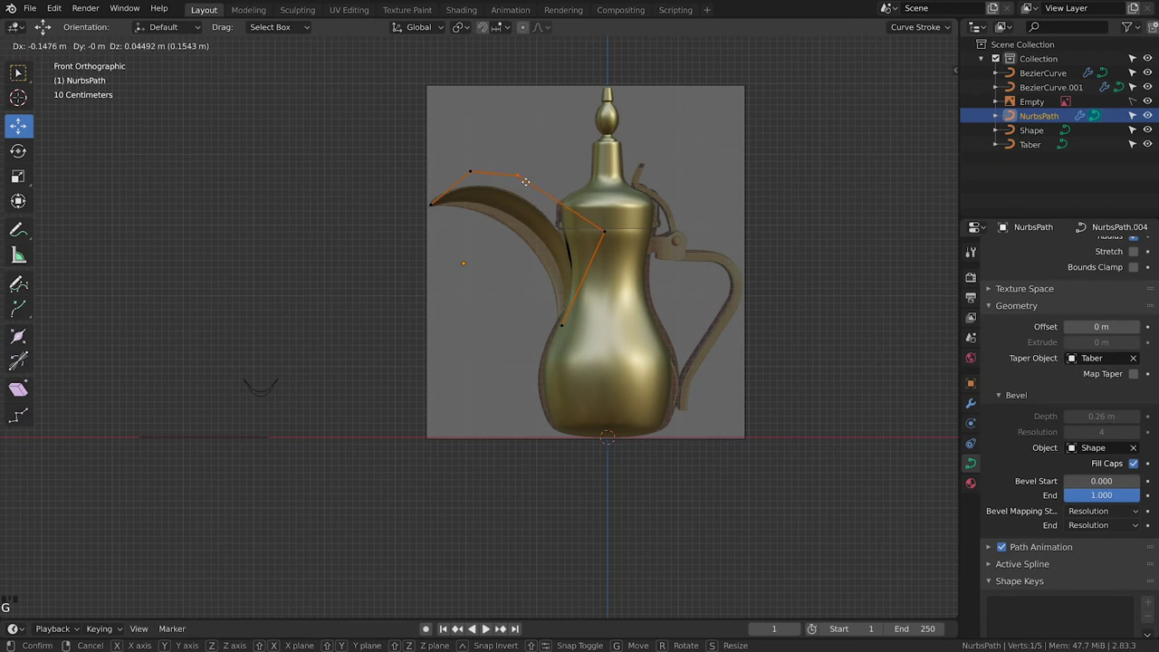
pyautogui.click(524, 180)
pyautogui.click(604, 232)
pyautogui.press('g')
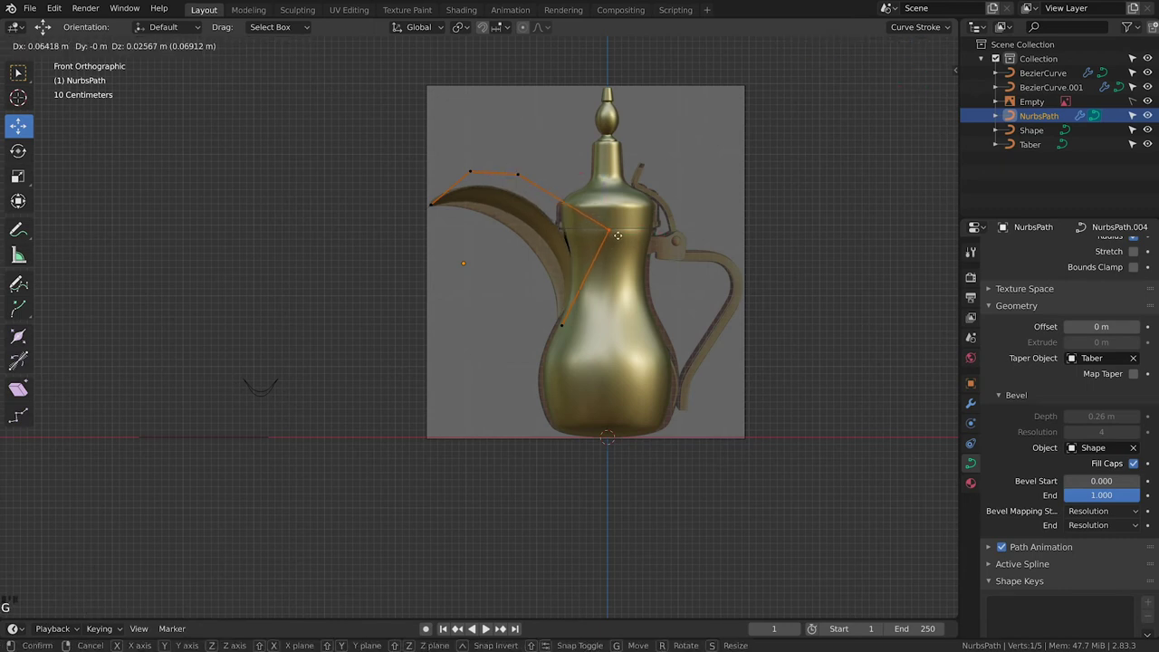
pyautogui.click(618, 236)
# Nudge the spout path's base end point to the joint with the pot body and finish editing the path
pyautogui.click(561, 324)
pyautogui.press('g')
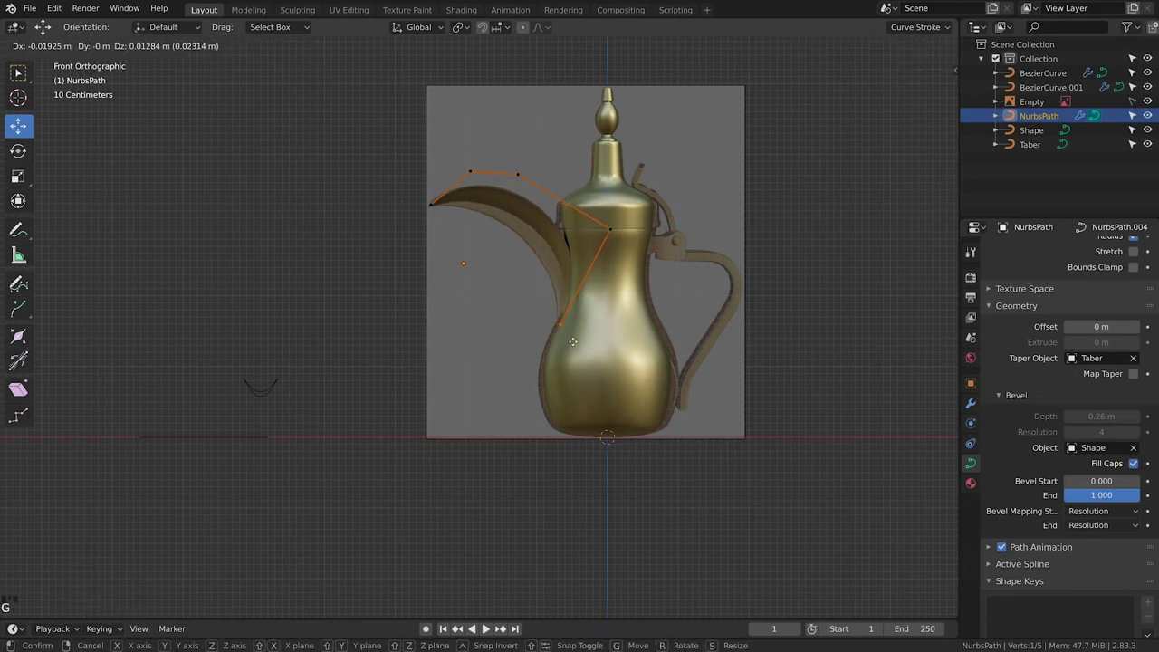
pyautogui.click(574, 309)
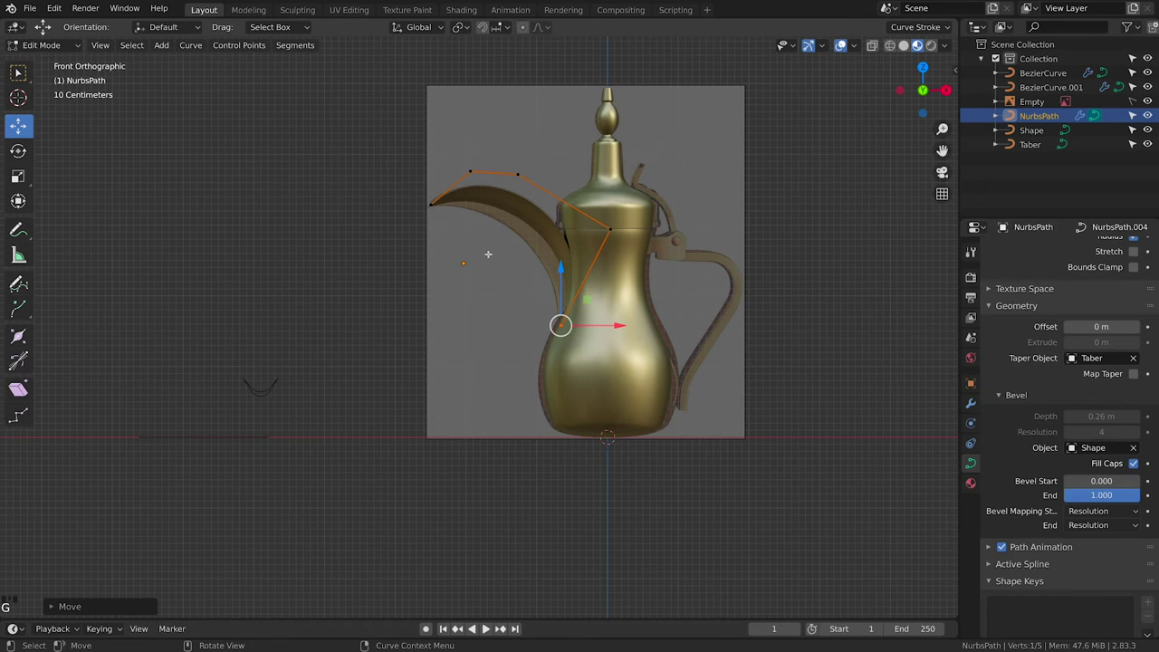
pyautogui.press('Tab')
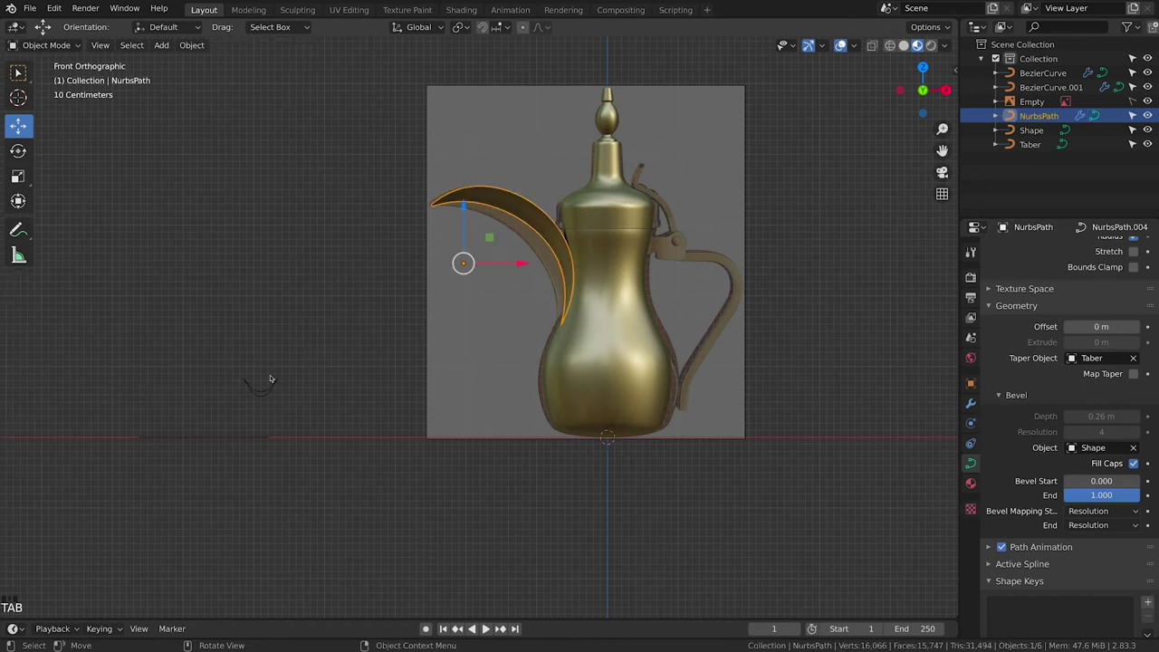
# Deepen the Shape bevel profile by moving its bottom control points slightly down along Z, and finish editing the curve
pyautogui.click(262, 389)
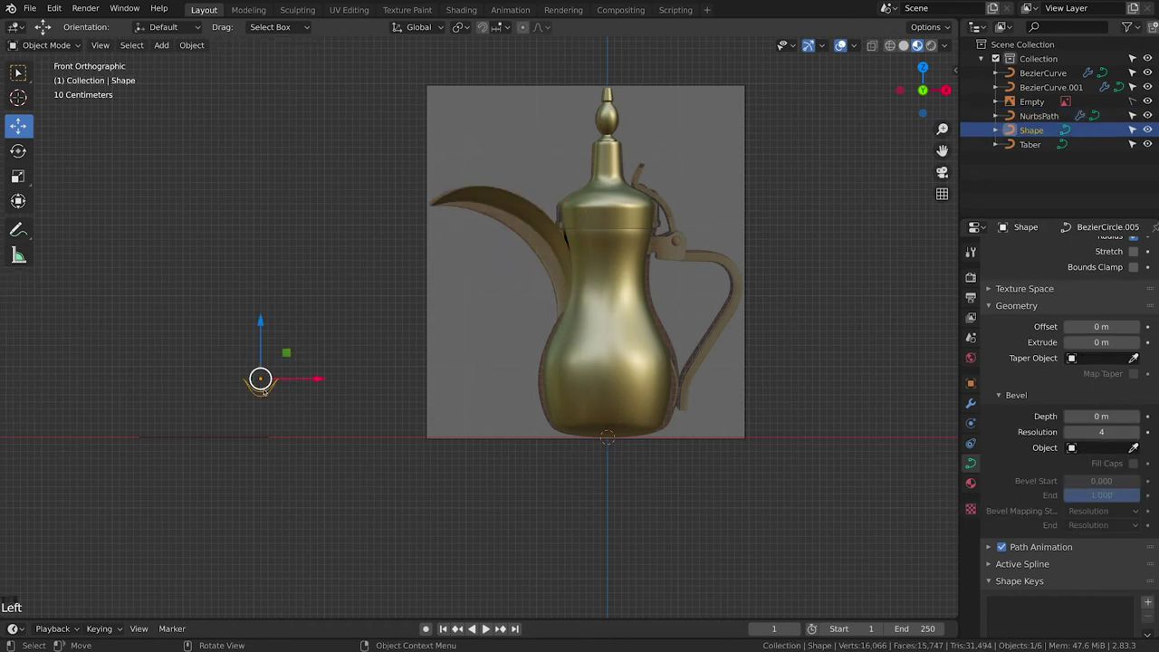
pyautogui.press('Tab')
pyautogui.click(261, 396)
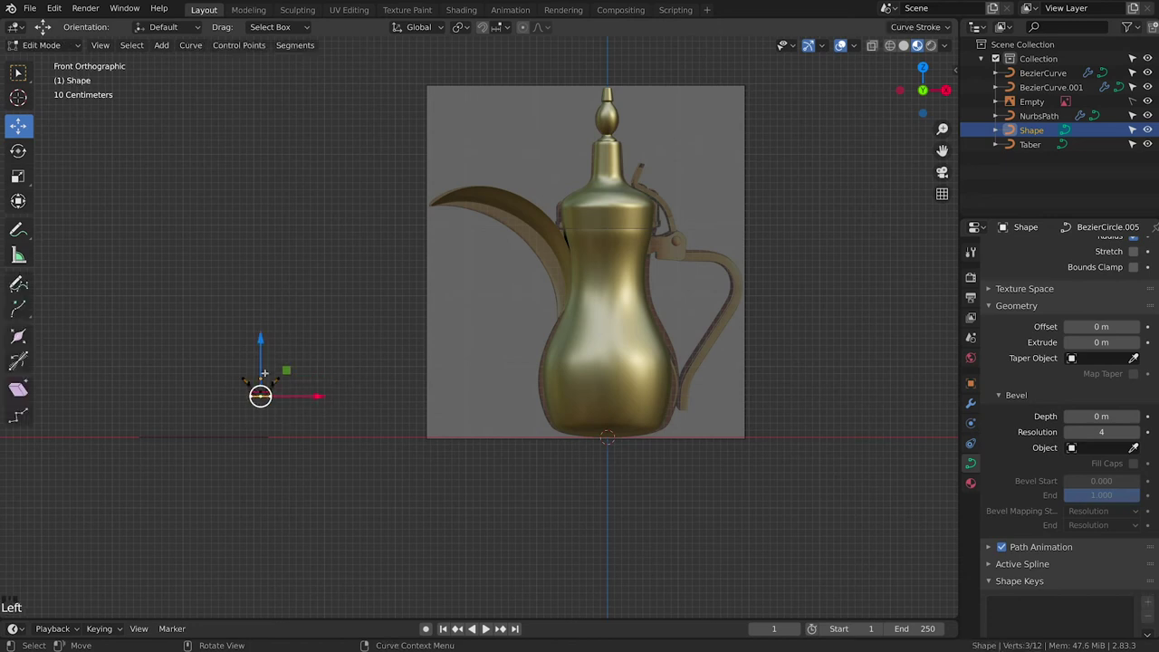
pyautogui.moveTo(260, 344); pyautogui.dragTo(261, 361)
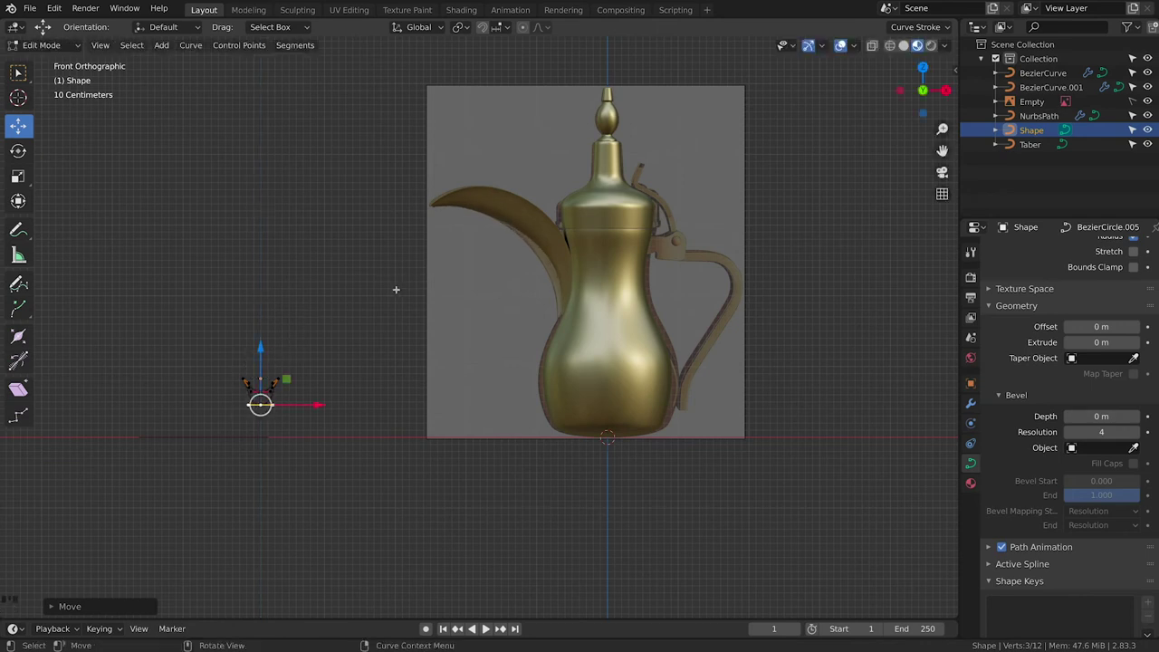
pyautogui.press('Tab')
# Edit the spout path again, moving the middle upper control point towards the pot and the pot-side point down and inward
pyautogui.click(548, 222)
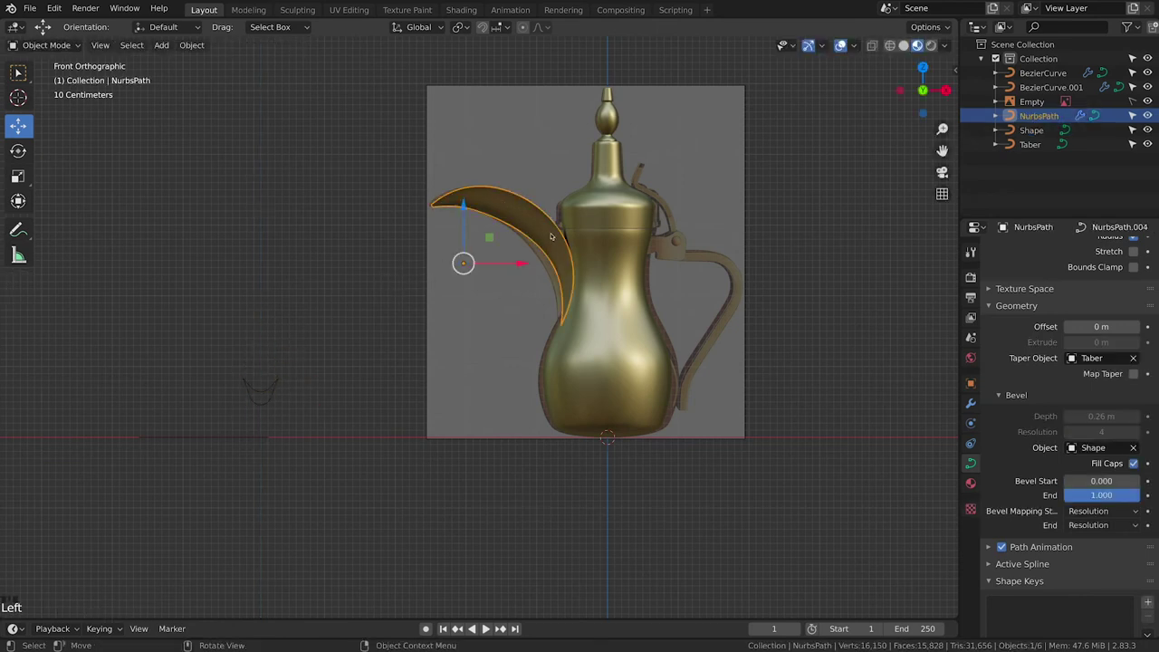
pyautogui.press('Tab')
pyautogui.click(517, 174)
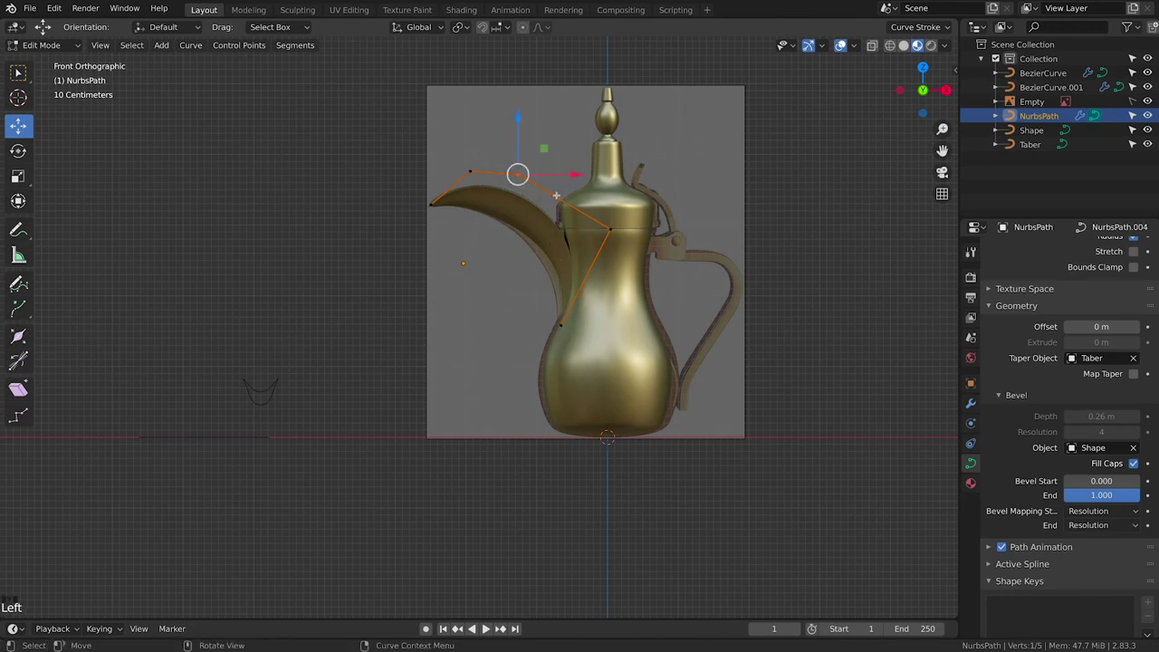
pyautogui.moveTo(543, 157); pyautogui.dragTo(578, 164)
pyautogui.click(619, 238)
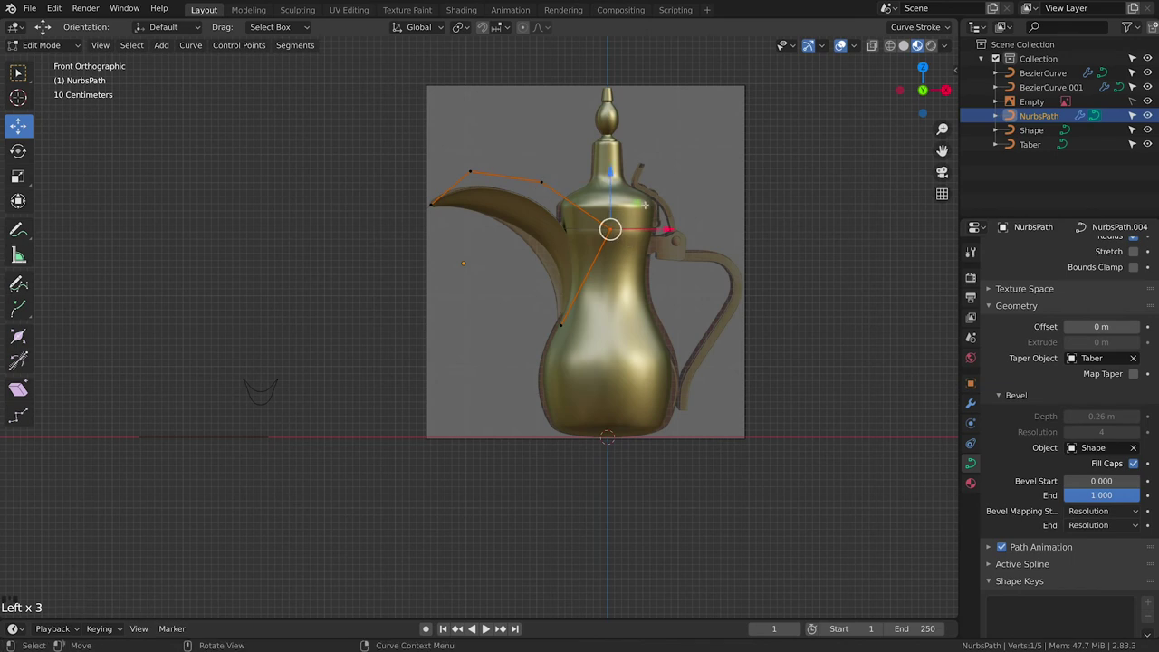
pyautogui.moveTo(637, 210); pyautogui.dragTo(617, 245)
pyautogui.click(543, 315)
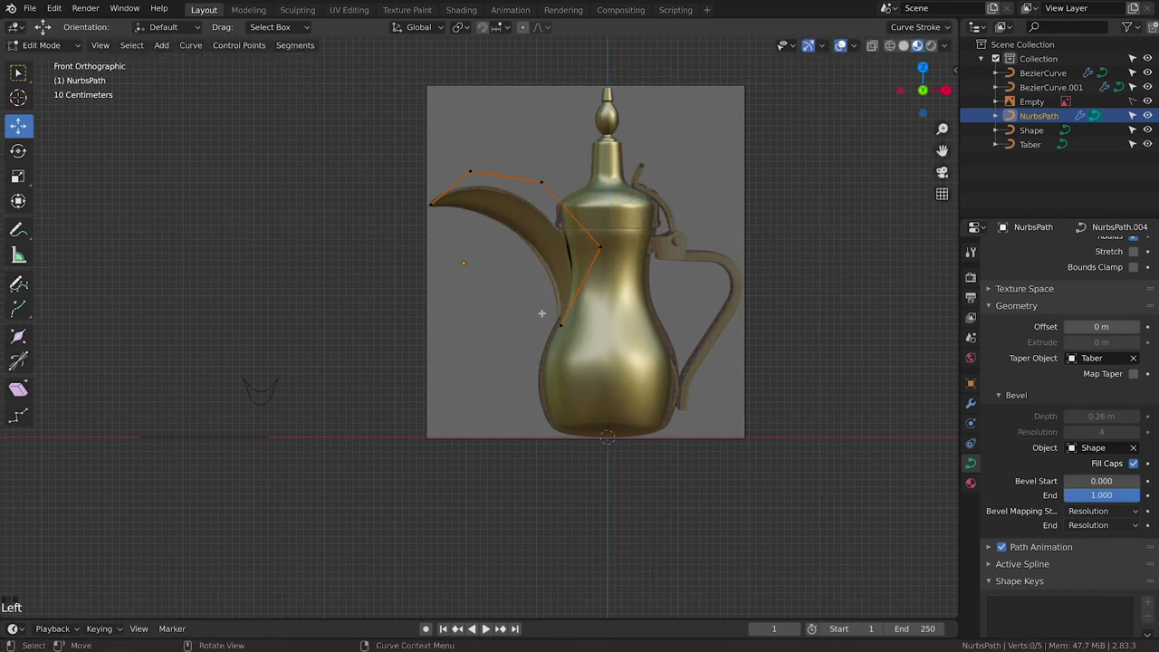
# Fine-tune the spout path's base, pot-side and middle upper control points against the reference, finish editing and deselect the spout
pyautogui.click(559, 324)
pyautogui.moveTo(582, 306); pyautogui.dragTo(581, 310)
pyautogui.moveTo(599, 234); pyautogui.dragTo(637, 228)
pyautogui.click(542, 181)
pyautogui.moveTo(568, 156); pyautogui.dragTo(579, 154)
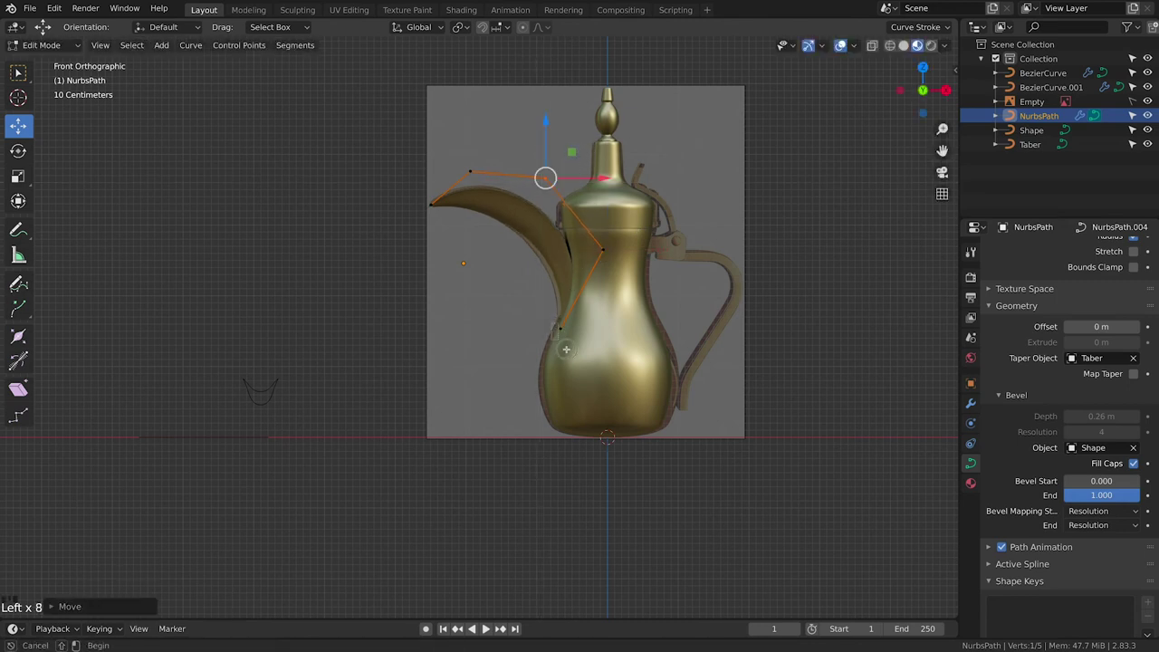
pyautogui.click(560, 326)
pyautogui.moveTo(587, 306)
pyautogui.mouseDown()
pyautogui.moveTo(580, 313)
pyautogui.moveTo(586, 305)
pyautogui.mouseUp()
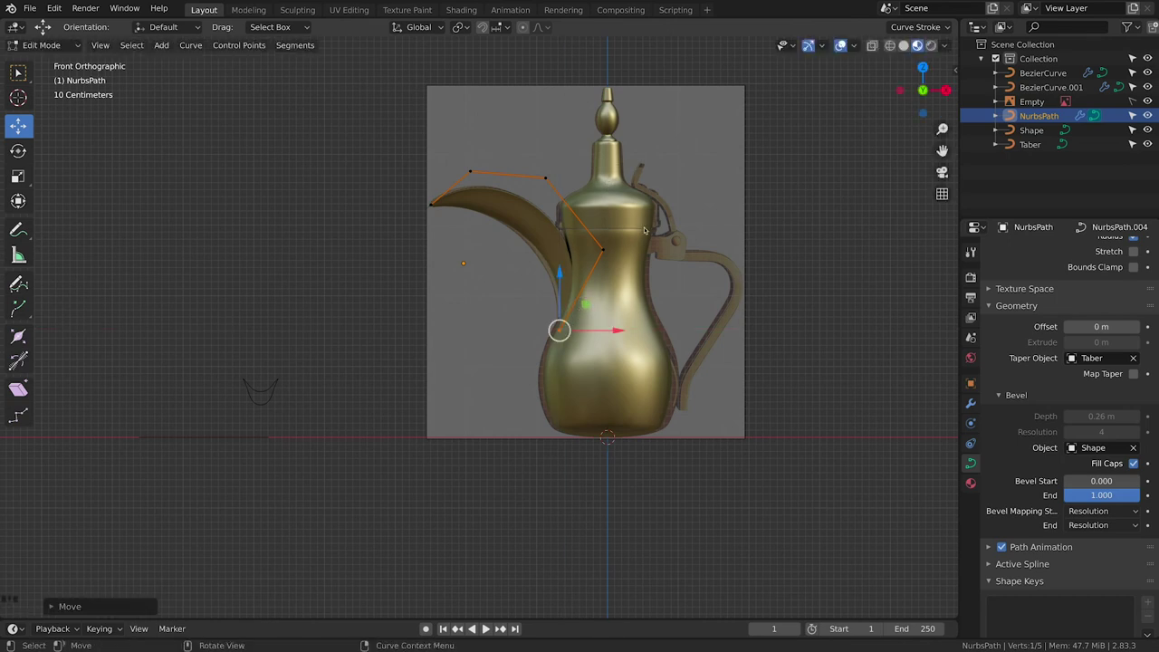
pyautogui.press('Tab')
pyautogui.click(787, 181)
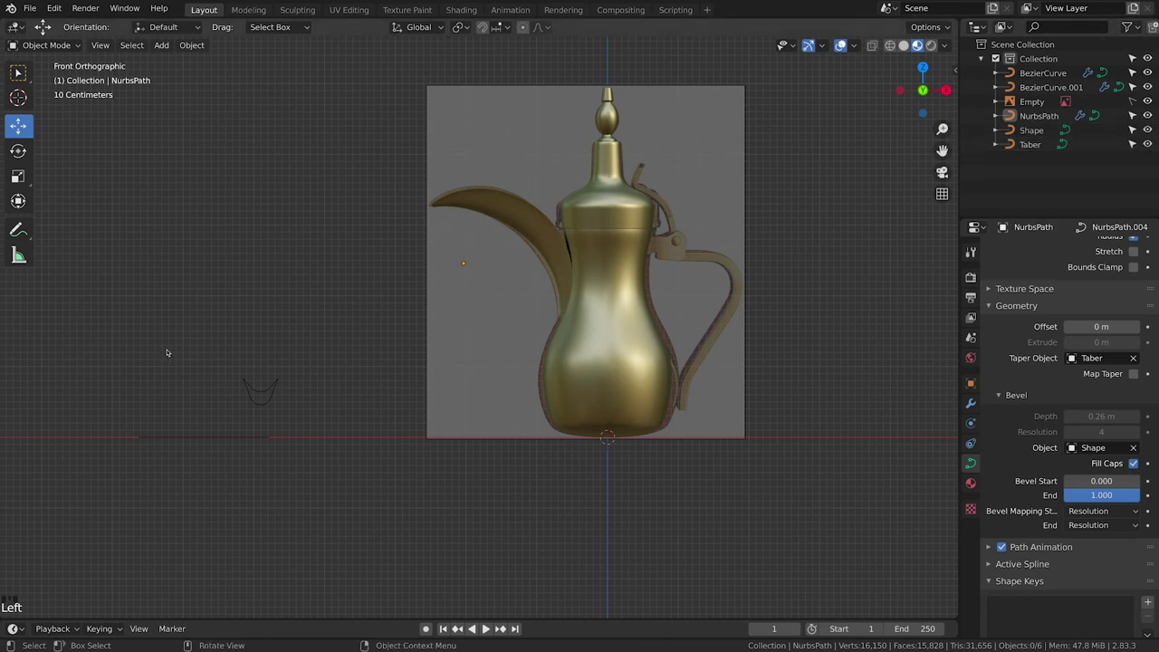
# Hide the Shape and Taber helper curves in the viewport
pyautogui.moveTo(168, 352); pyautogui.dragTo(285, 399)
pyautogui.click(207, 396)
pyautogui.click(210, 435)
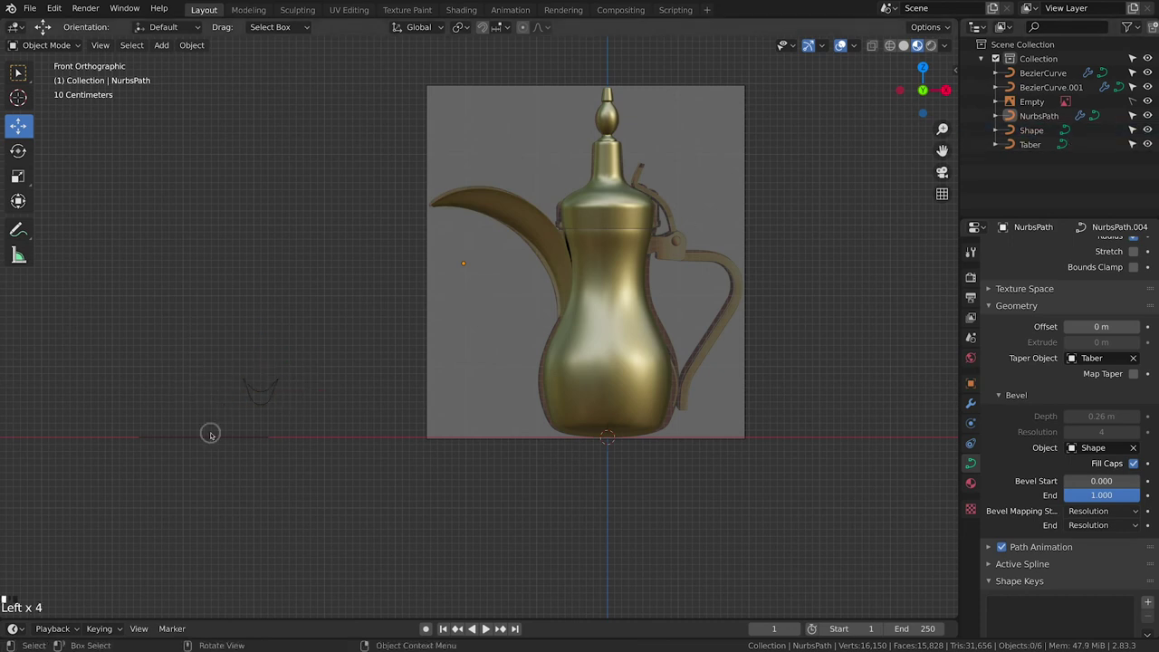
pyautogui.click(255, 415)
pyautogui.click(244, 441)
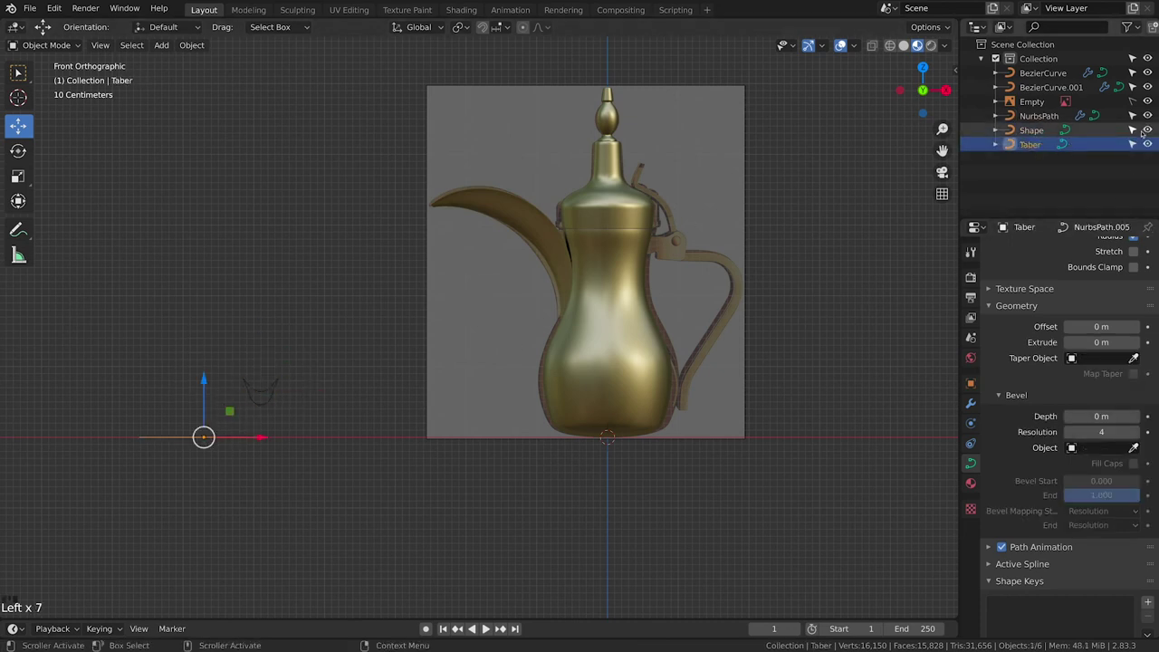
pyautogui.click(1031, 145)
pyautogui.click(1148, 129)
pyautogui.click(1148, 145)
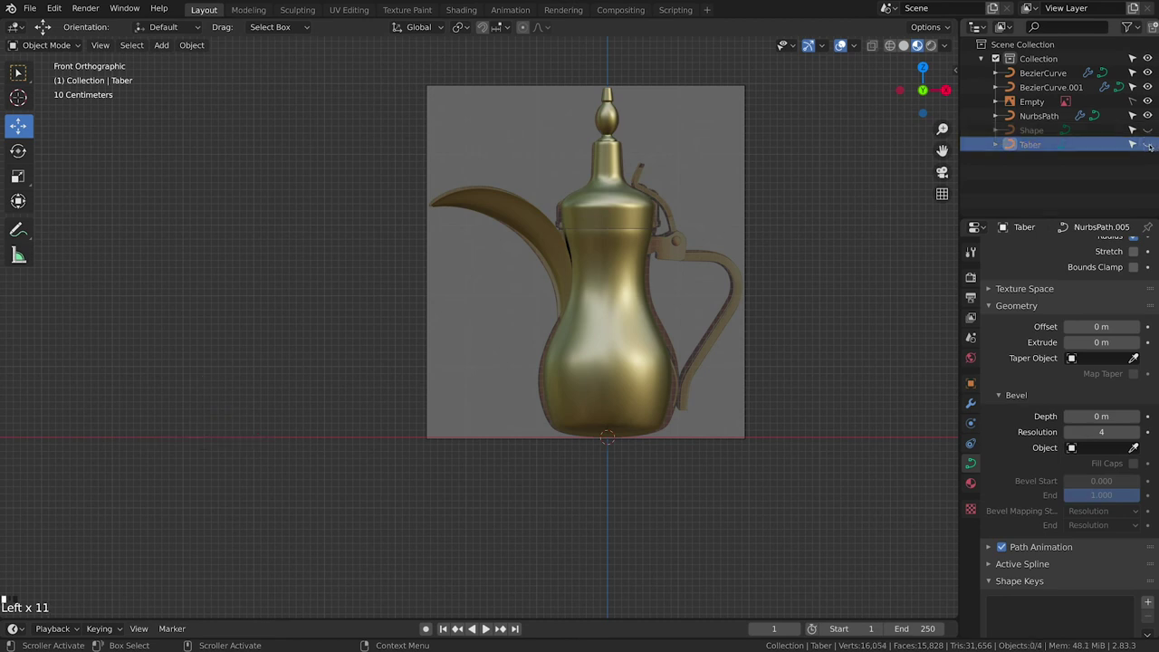
# Rename the NurbsPath spout object as Shape
pyautogui.click(1039, 119)
pyautogui.doubleClick(1039, 116)
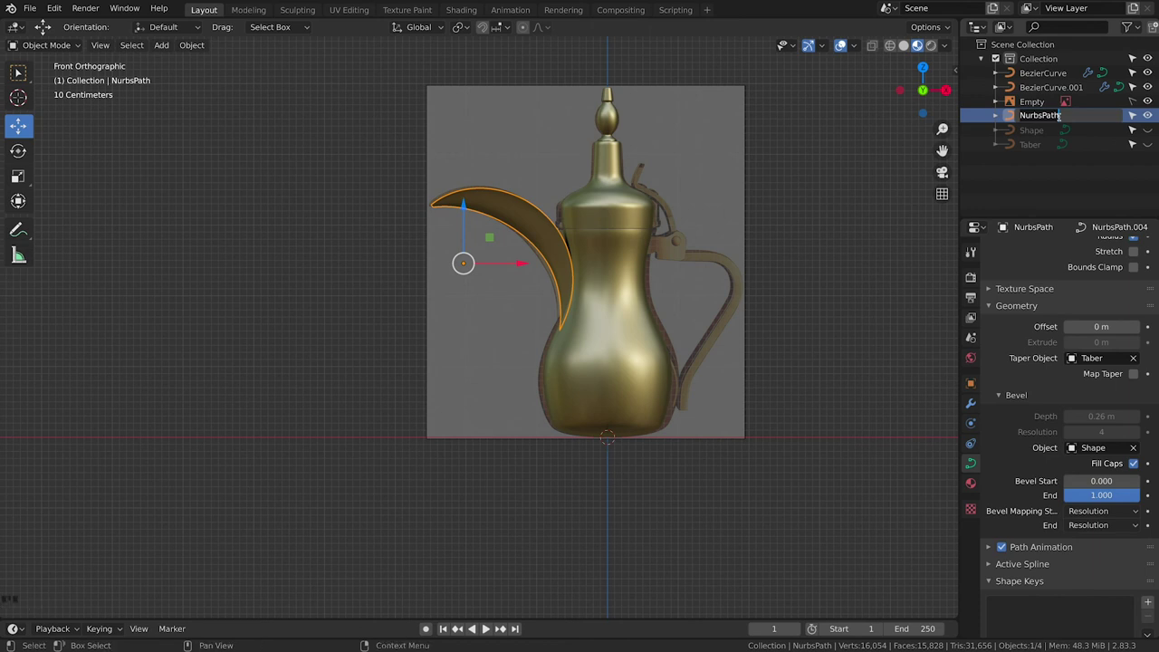
pyautogui.write('Sha')
pyautogui.press('Left')
pyautogui.press('Left')
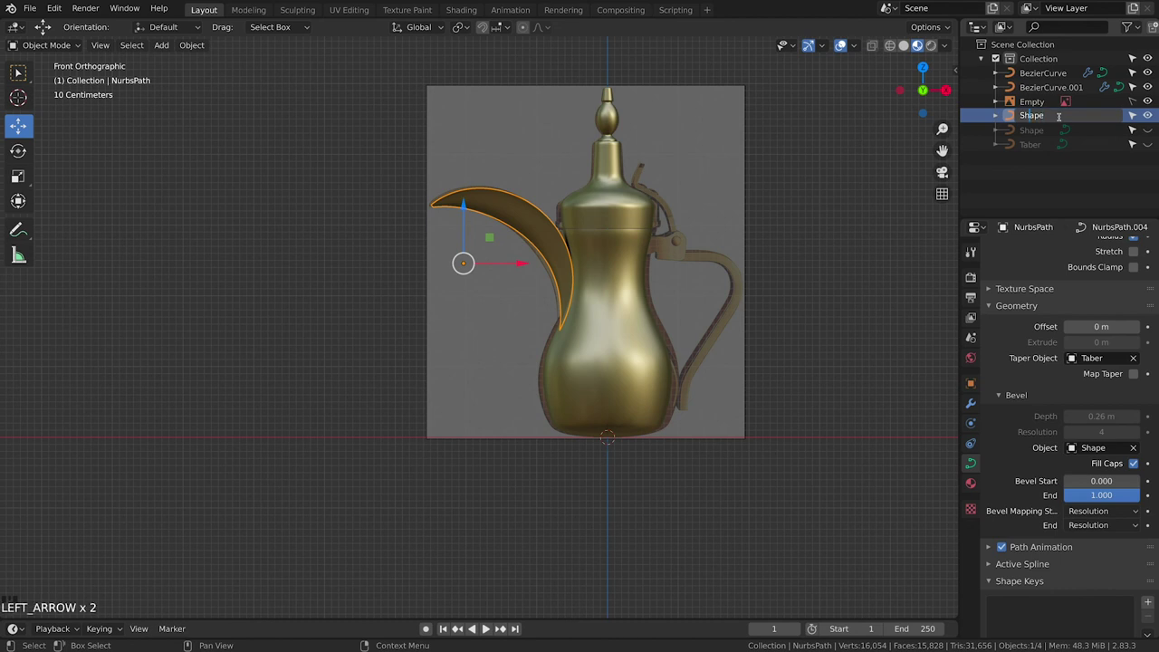
pyautogui.press('Return')
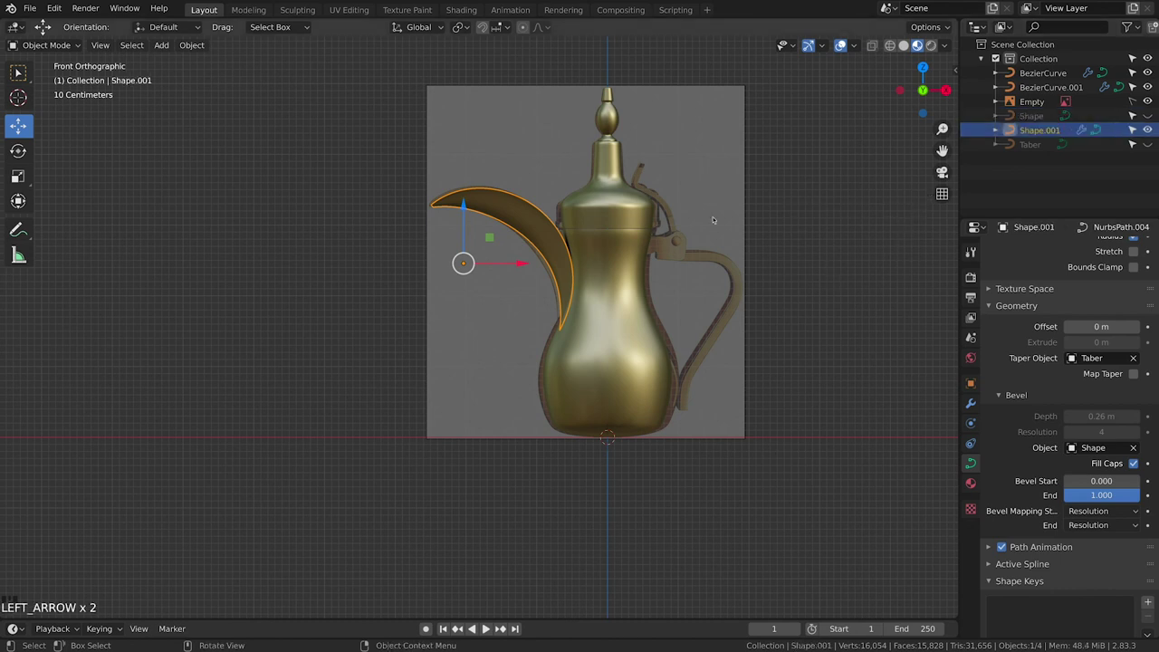
# Hide the Empty reference image and deselect the spout
pyautogui.moveTo(568, 259); pyautogui.dragTo(530, 304, button='middle')
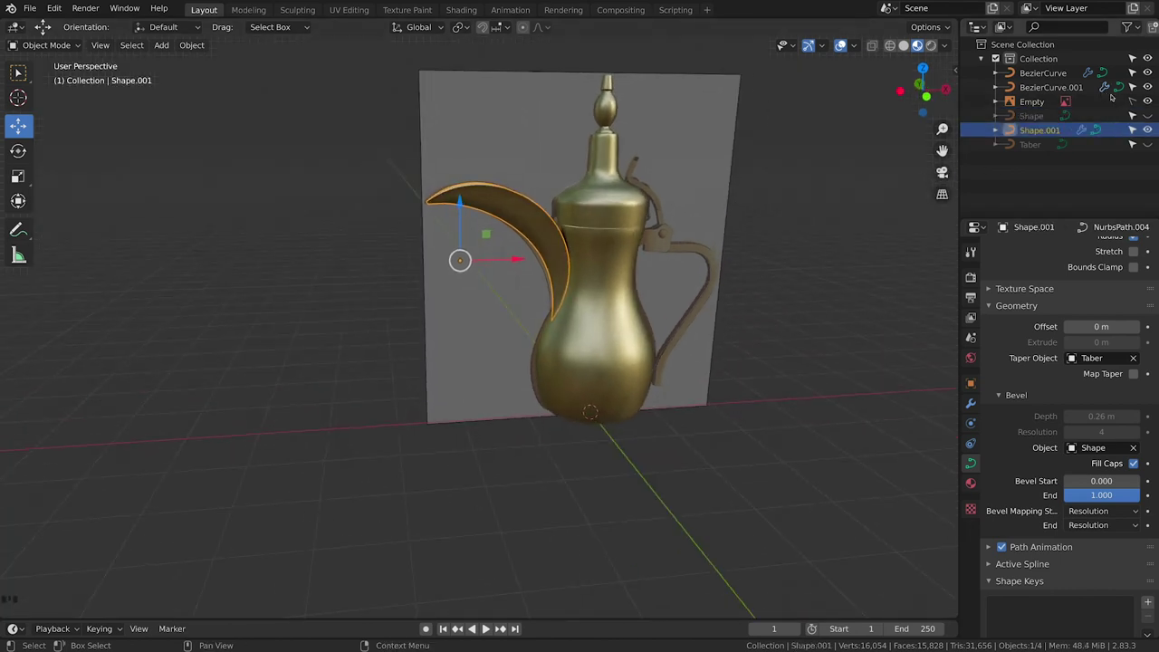
pyautogui.click(1148, 101)
pyautogui.click(689, 251)
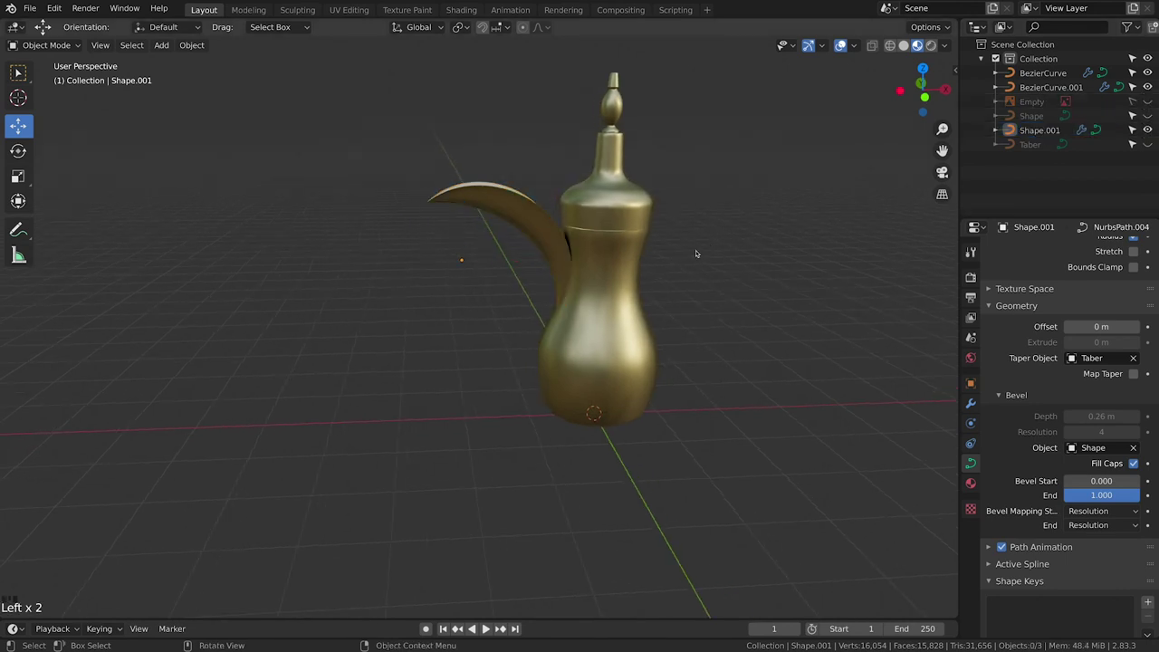
# Frame the whole coffee pot and inspect the fitted spout in perspective view
pyautogui.keyDown('shift'); pyautogui.moveTo(679, 264); pyautogui.dragTo(547, 269, button='middle'); pyautogui.keyUp('shift')
pyautogui.keyDown('shift'); pyautogui.moveTo(547, 269); pyautogui.dragTo(569, 232, button='middle'); pyautogui.keyUp('shift')
pyautogui.moveTo(268, 130); pyautogui.dragTo(478, 273)
pyautogui.press('`')
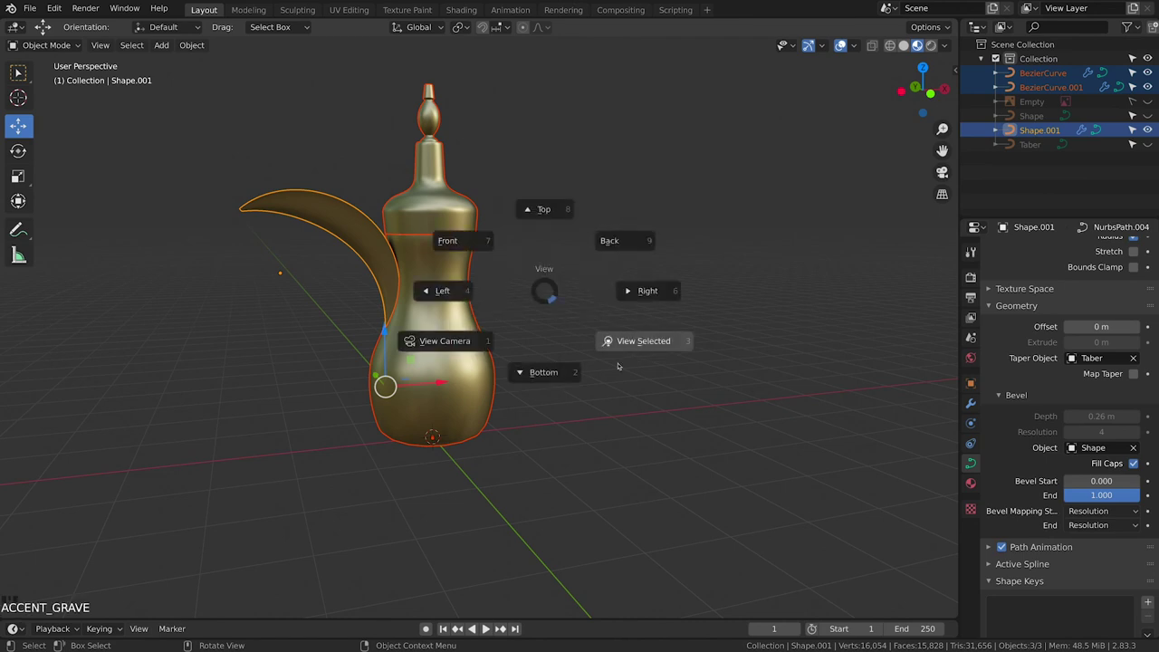
pyautogui.click(719, 362)
pyautogui.moveTo(719, 363); pyautogui.dragTo(582, 292, button='middle')
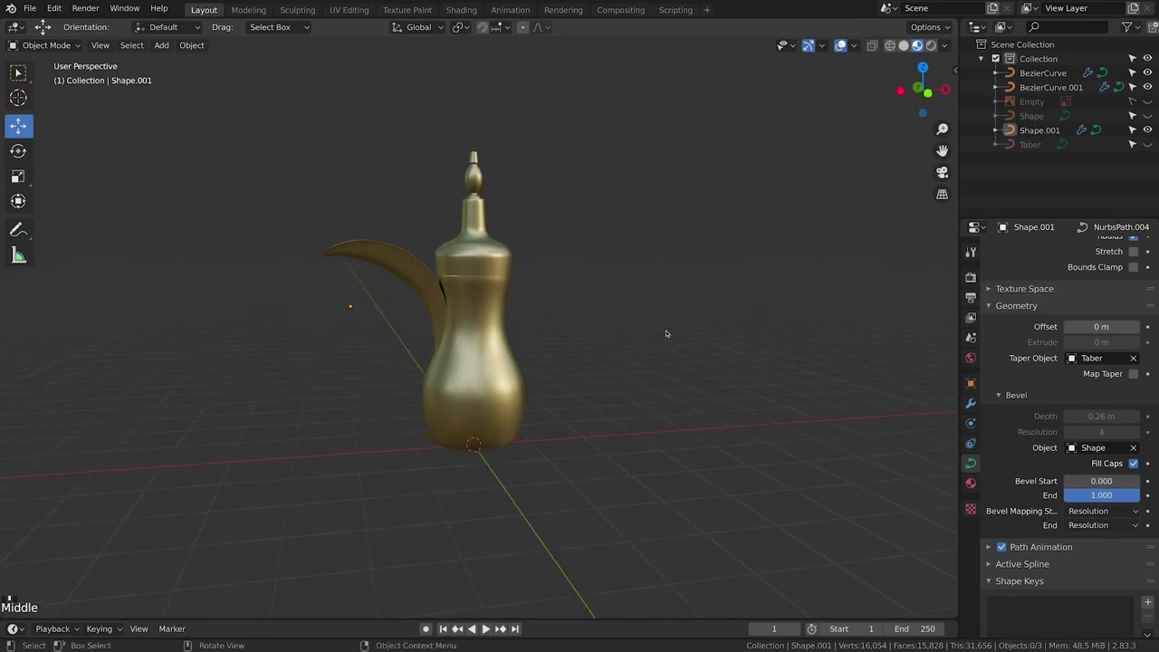